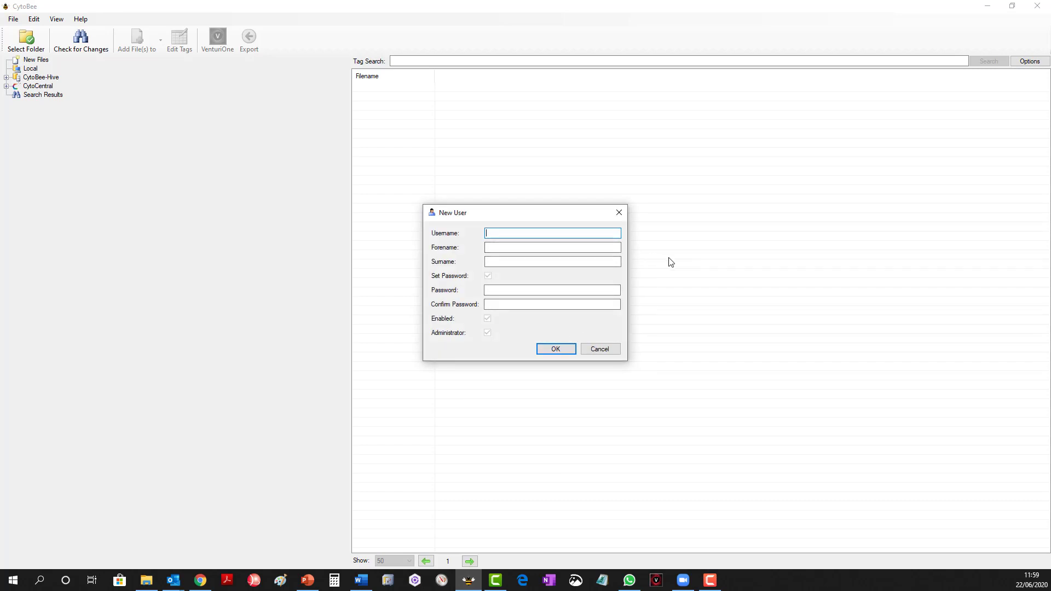
Fill in the new user's username, forename and surname.
{"action": "type", "text": "Joe Bloggs"}
{"action": "left_click", "coordinate": [558, 247]}
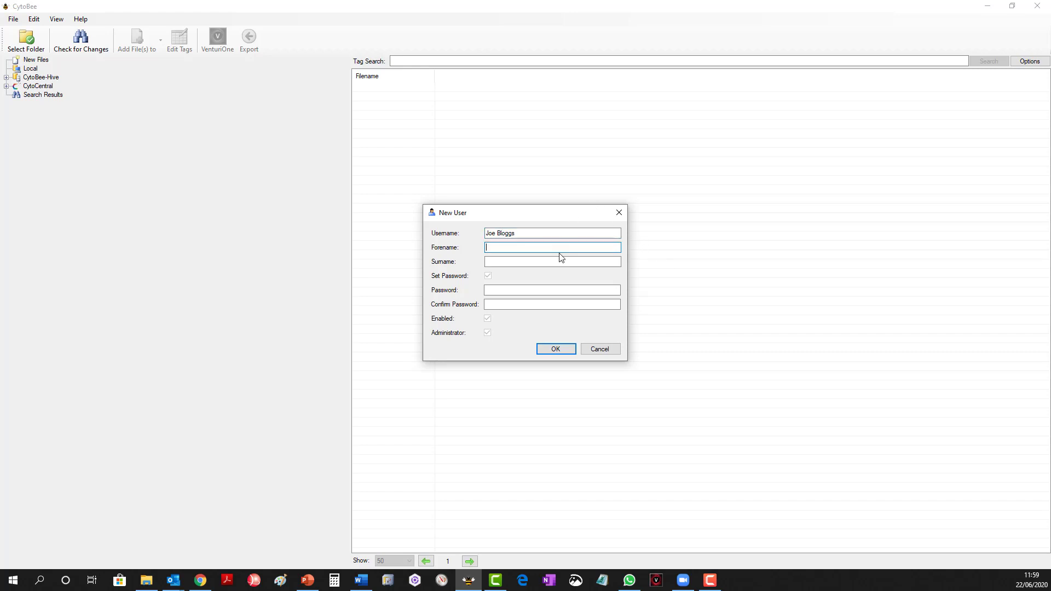
{"action": "type", "text": "Joe "}
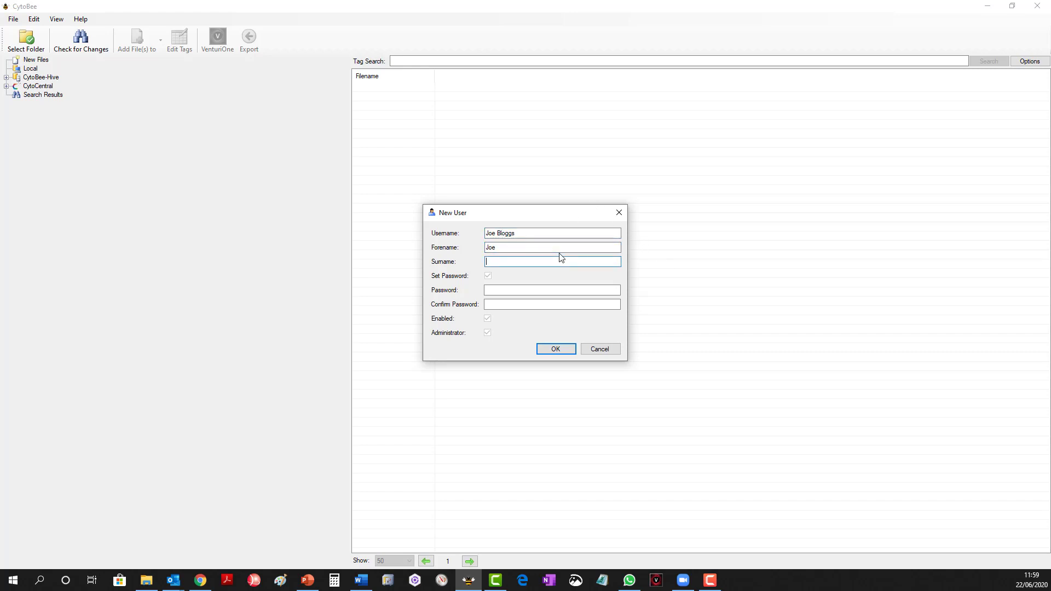
{"action": "type", "text": "Bloggs"}
{"action": "key", "text": "Tab"}
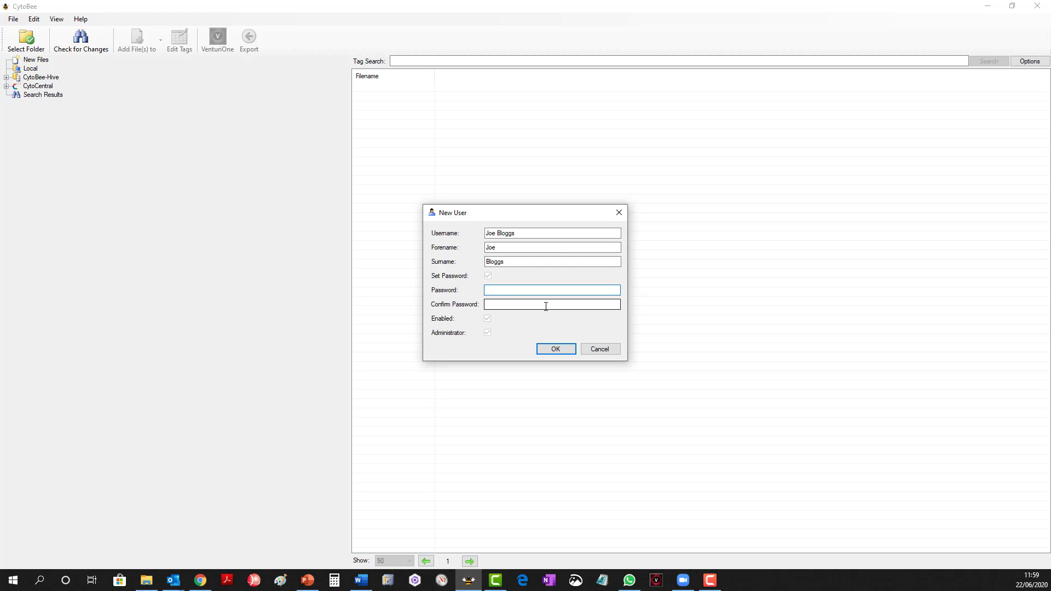
Enter and confirm the account password, and create the new administrator user.
{"action": "type", "text": "••••••"}
{"action": "left_click", "coordinate": [542, 308]}
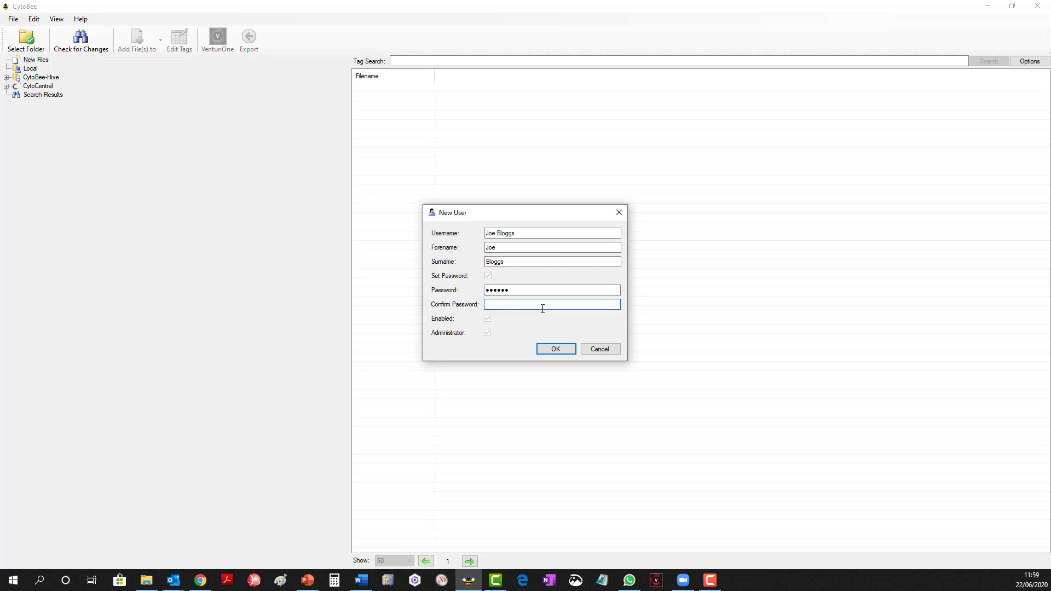
{"action": "type", "text": "••••••"}
{"action": "left_click", "coordinate": [555, 350]}
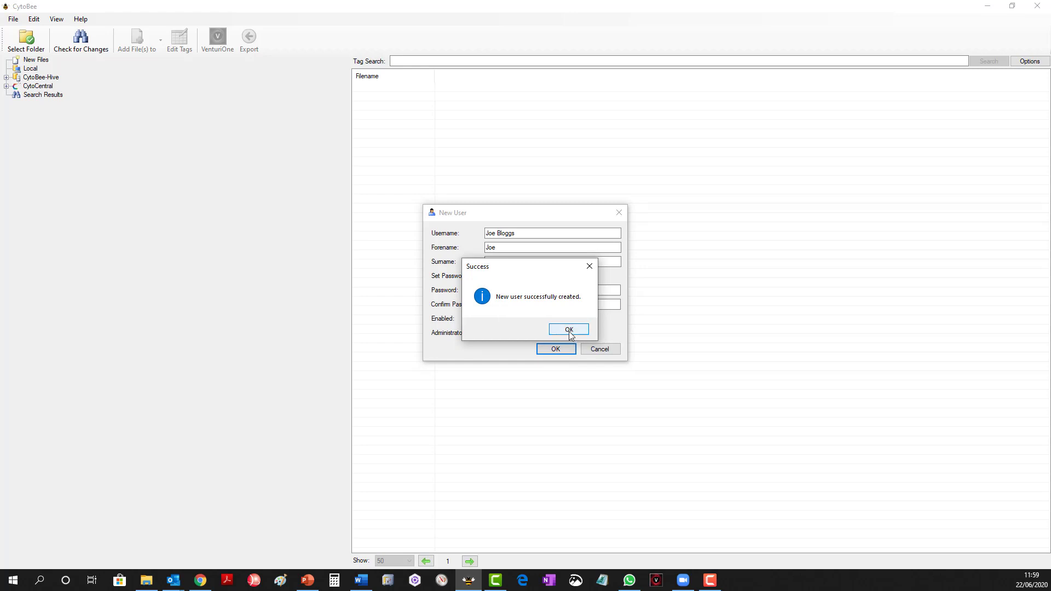
{"action": "left_click", "coordinate": [569, 331]}
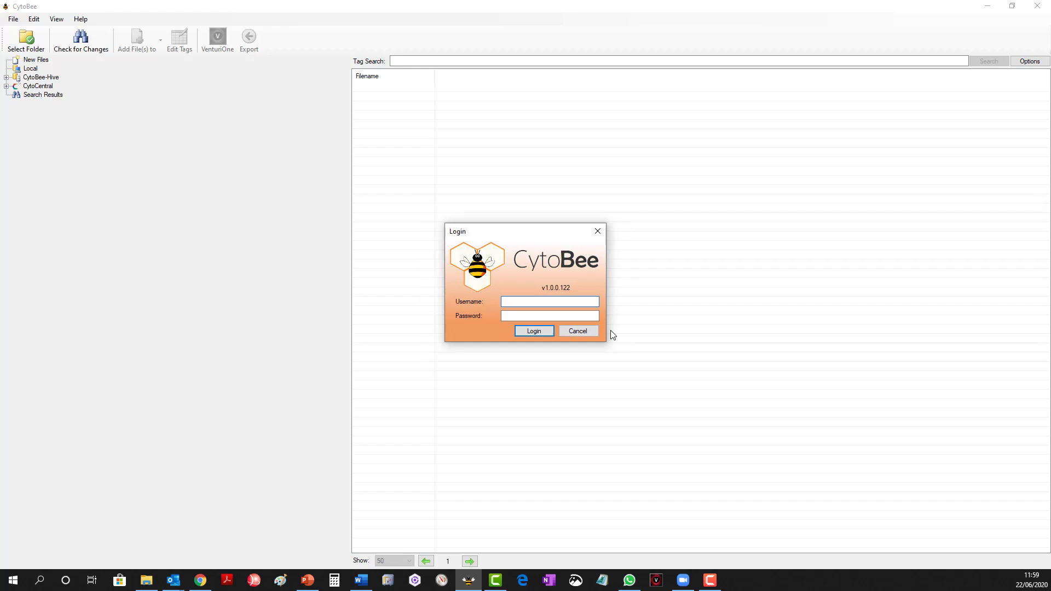
Log in with the new account's username and password, and accept the End User License Agreement.
{"action": "type", "text": "Joe Bloggs"}
{"action": "key", "text": "Tab"}
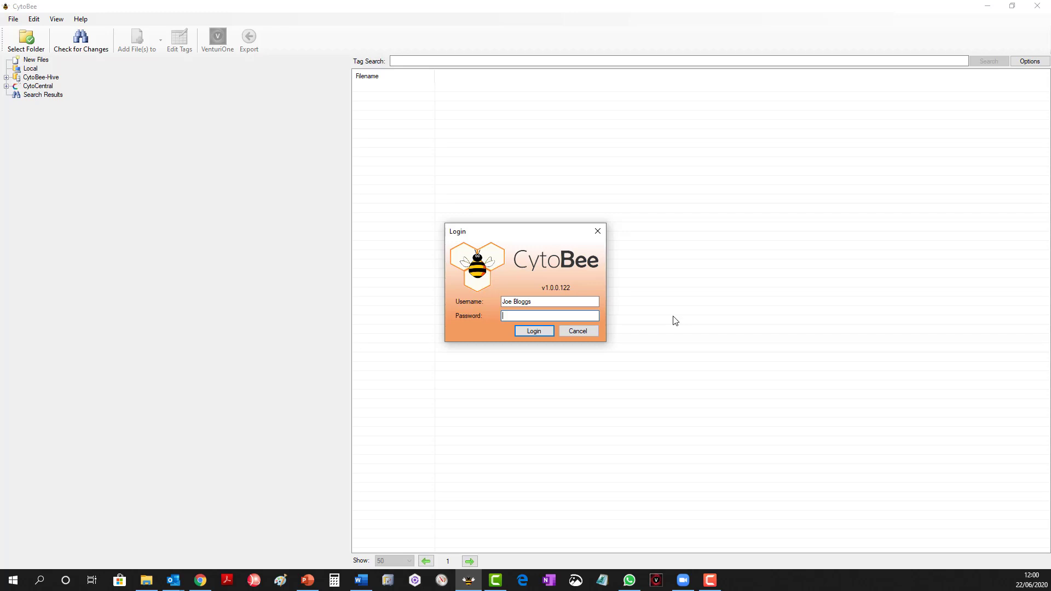
{"action": "type", "text": "••••••"}
{"action": "left_click", "coordinate": [530, 331]}
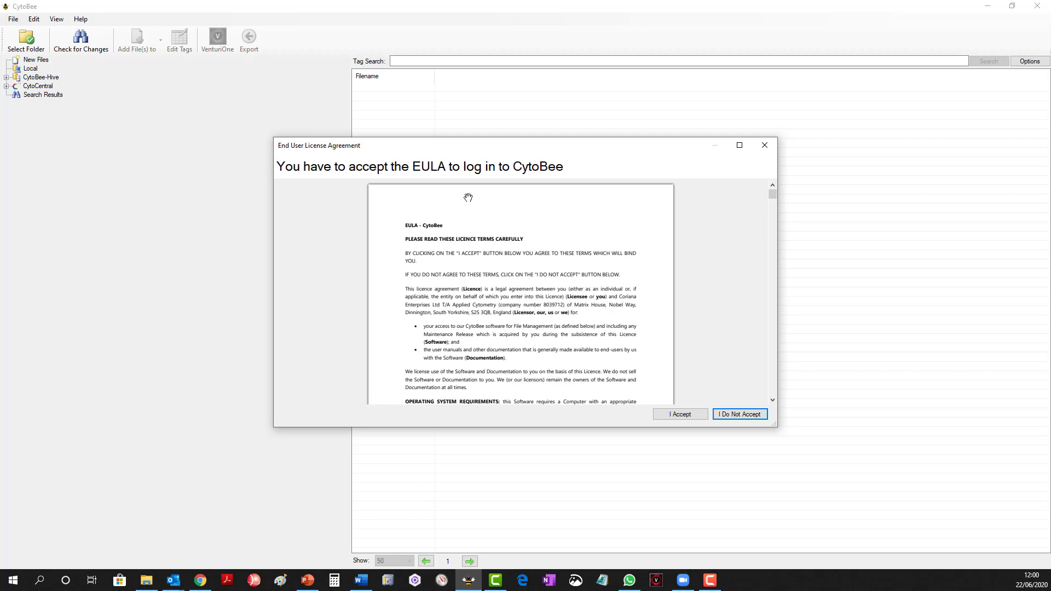
{"action": "left_click", "coordinate": [692, 417]}
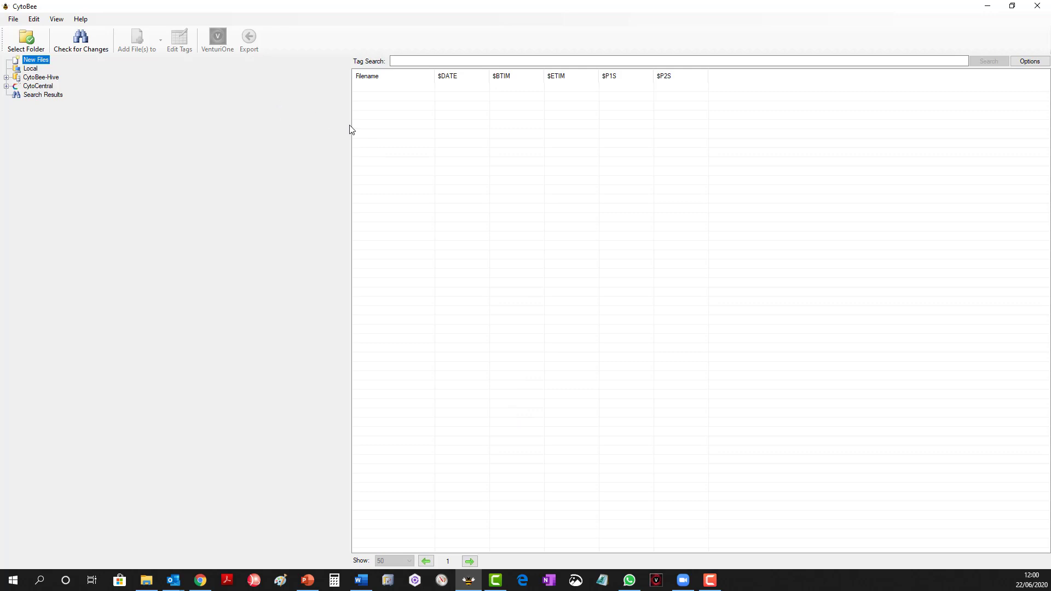
Narrow the folder tree pane and load the Flowdata folder from the Desktop as a source of new files.
{"action": "left_click_drag", "start_coordinate": [349, 126], "coordinate": [143, 147]}
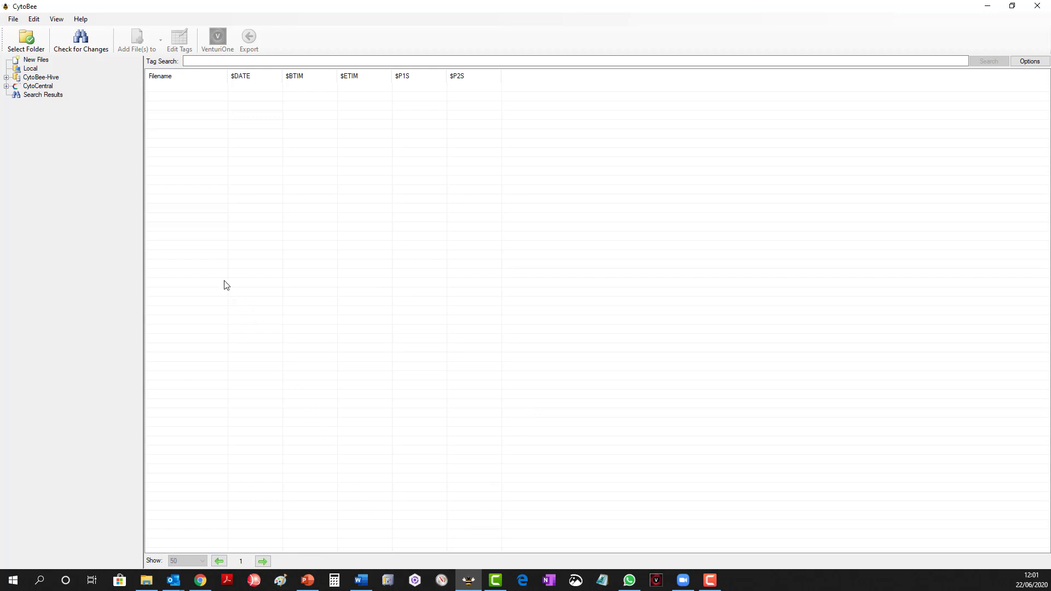
{"action": "left_click", "coordinate": [27, 43]}
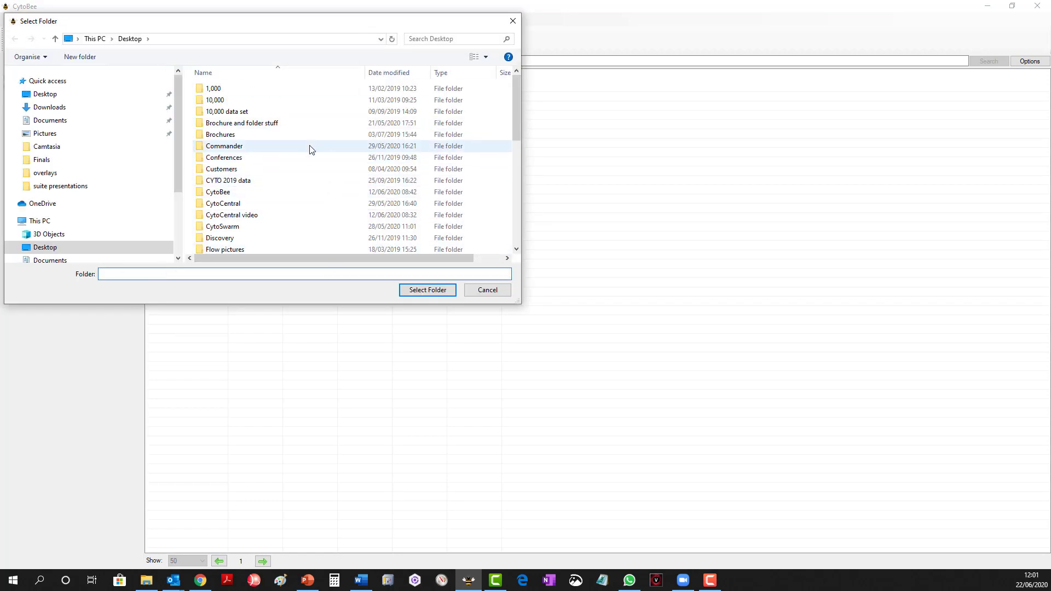
{"action": "scroll", "coordinate": [309, 148], "scroll_direction": "down", "scroll_amount": 2}
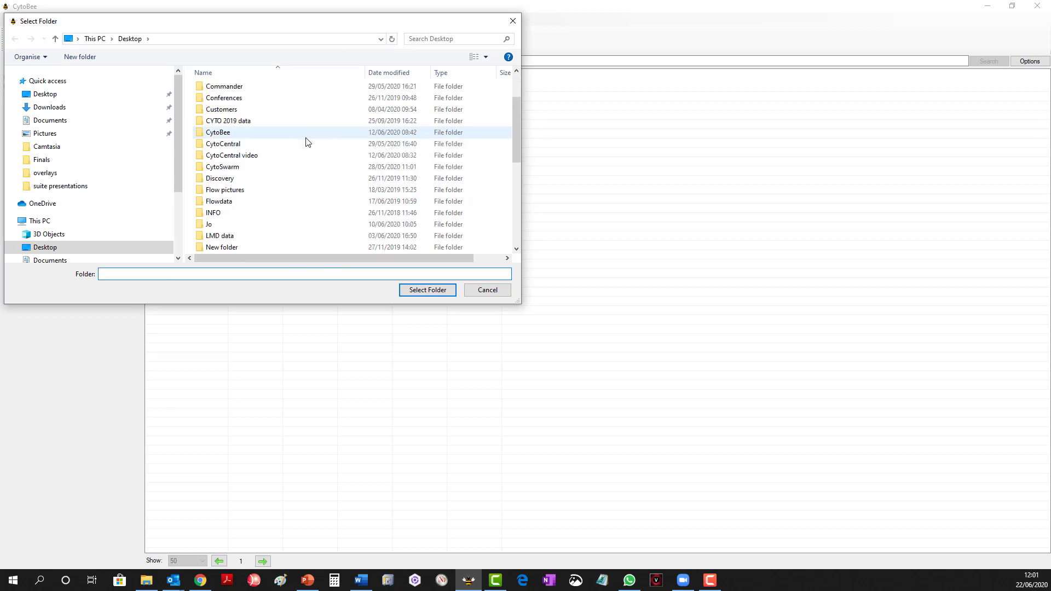
{"action": "left_click", "coordinate": [245, 202]}
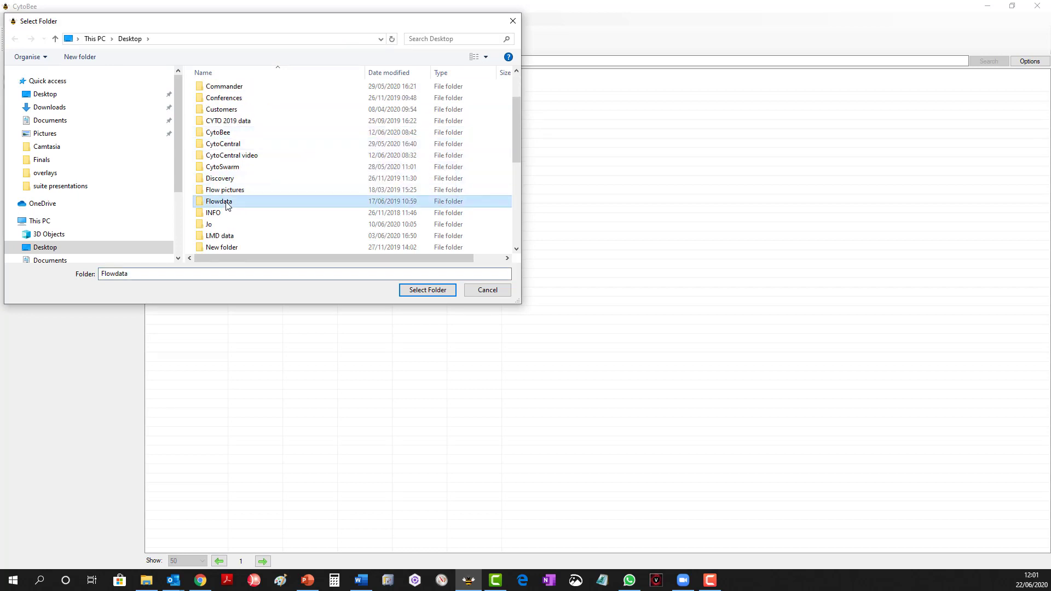
{"action": "left_click", "coordinate": [425, 293]}
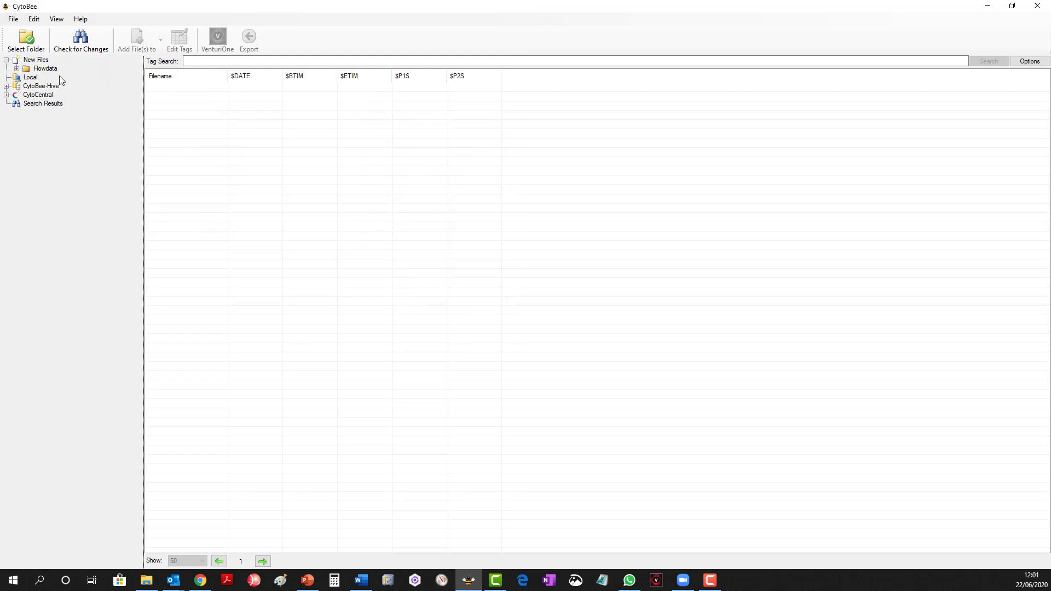
Add the file 00000017 005.LMD from the Flowdata folder under New Files to the Local Library.
{"action": "double_click", "coordinate": [30, 70]}
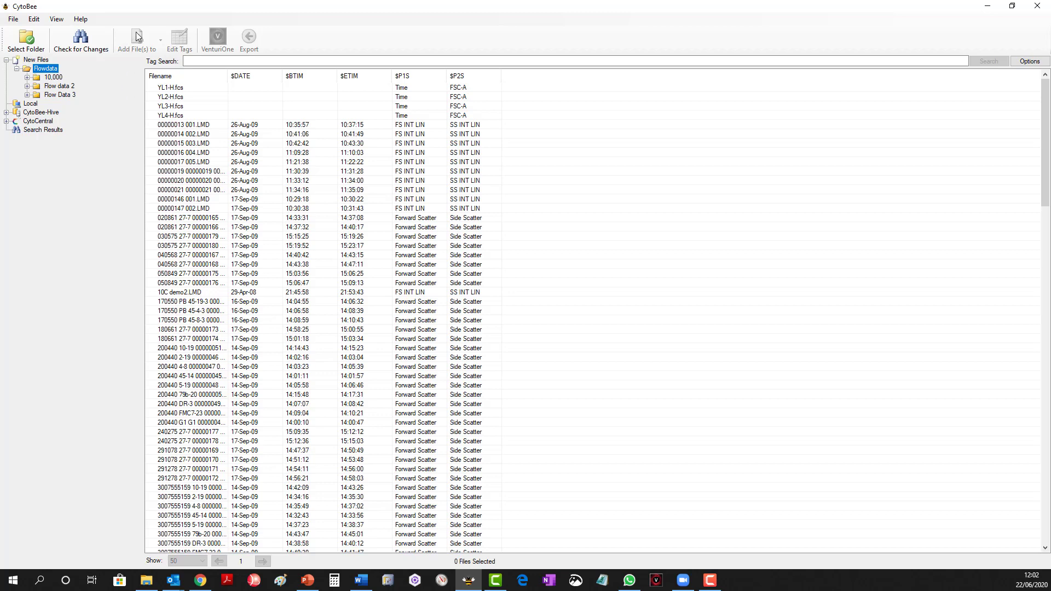
{"action": "left_click", "coordinate": [196, 160]}
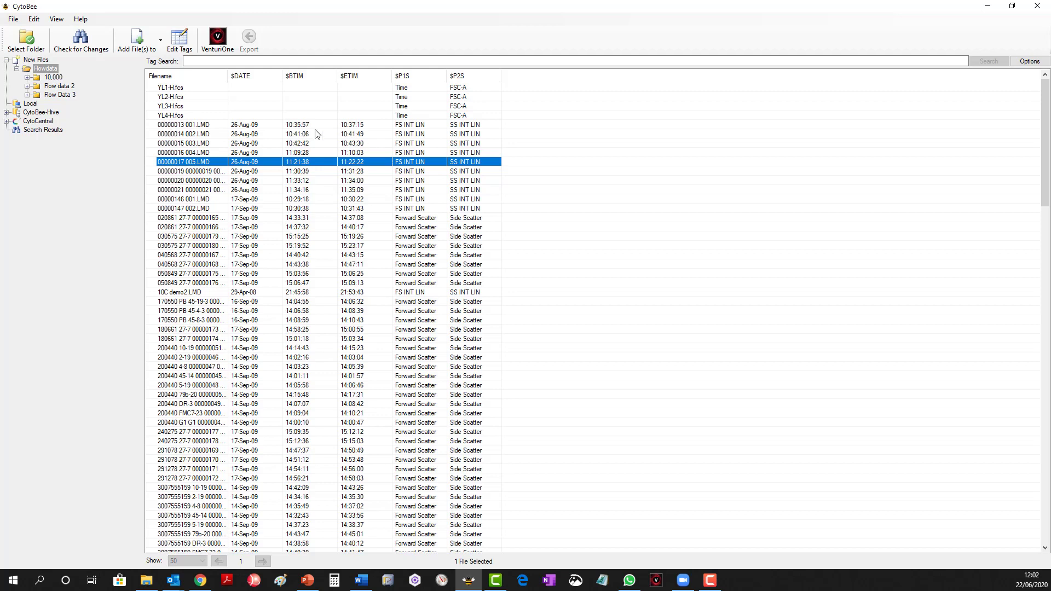
{"action": "left_click", "coordinate": [162, 49]}
{"action": "left_click", "coordinate": [162, 49]}
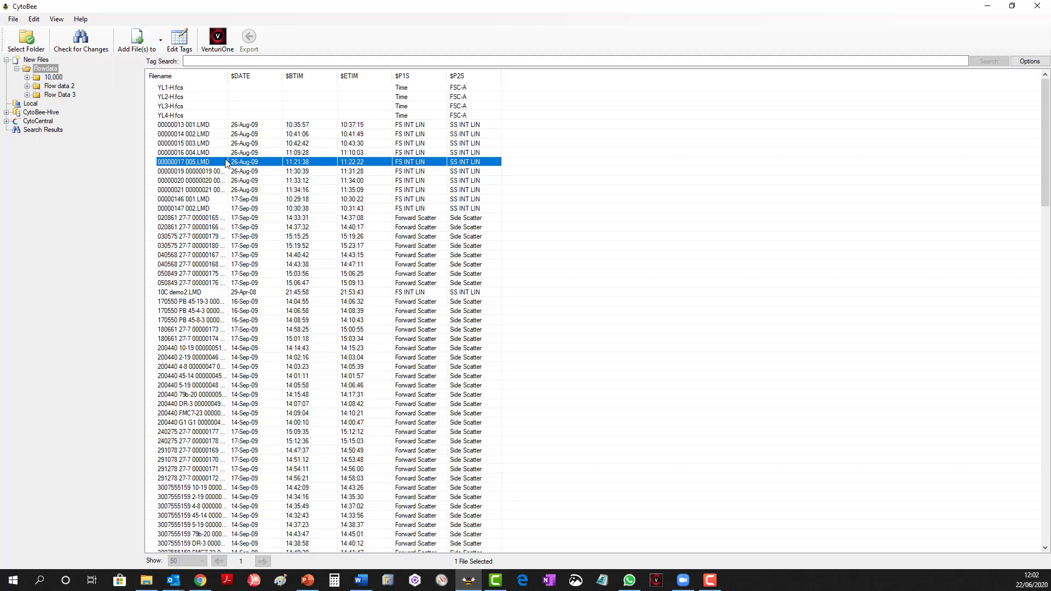
{"action": "left_click", "coordinate": [155, 42]}
{"action": "left_click", "coordinate": [150, 46]}
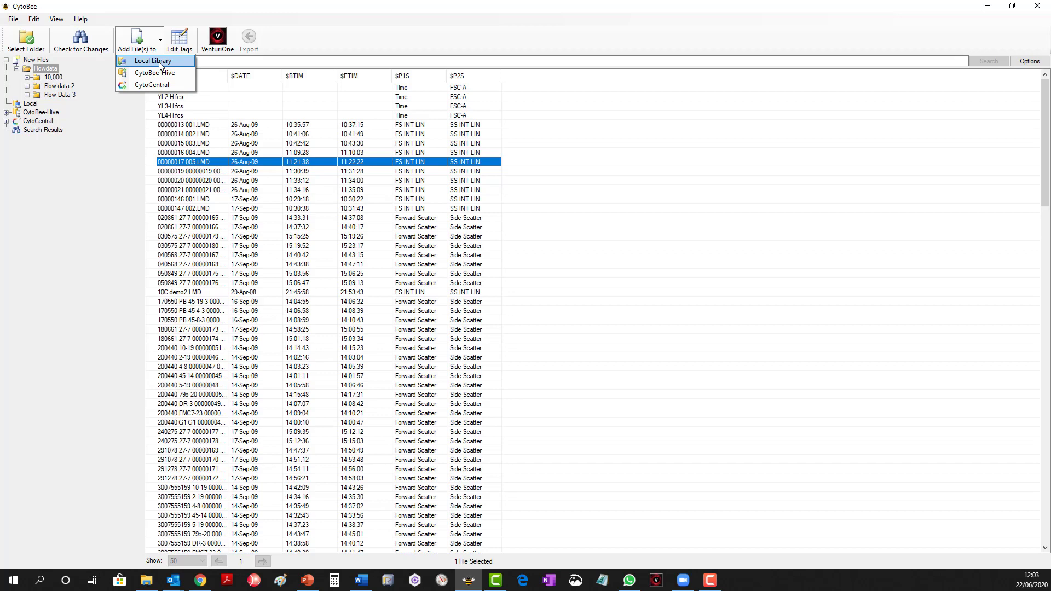
{"action": "left_click", "coordinate": [153, 60]}
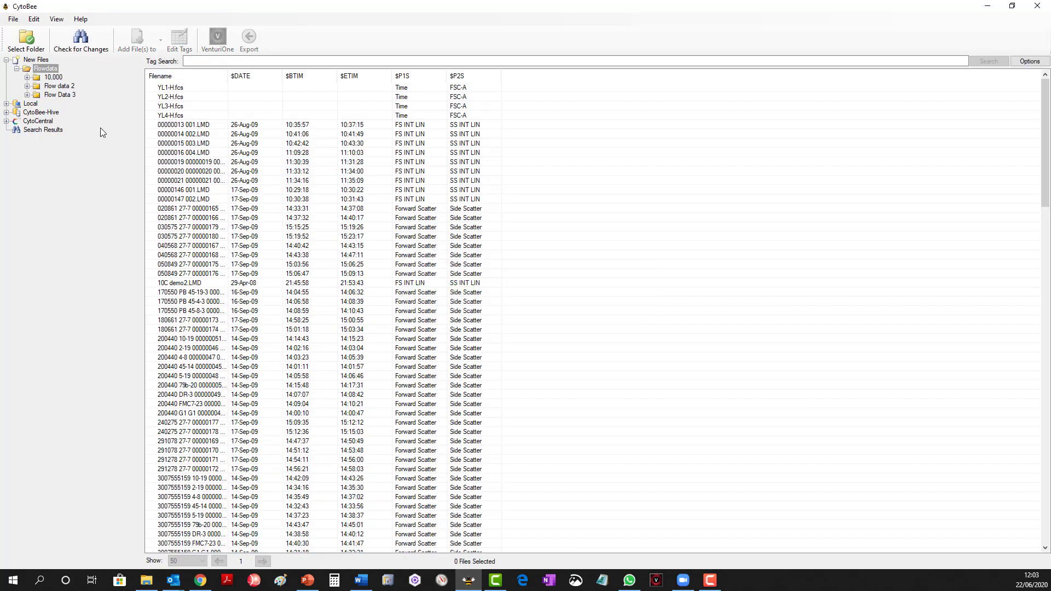
Open the tags of 00000017 005.LMD in the Flowdata folder under Local for editing.
{"action": "left_click", "coordinate": [6, 104]}
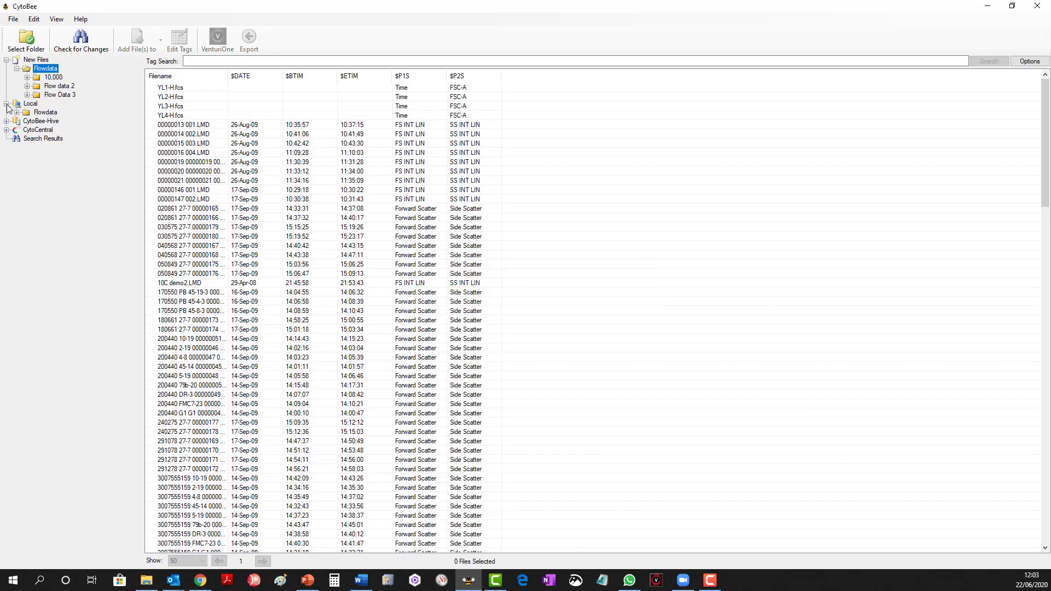
{"action": "left_click", "coordinate": [33, 113]}
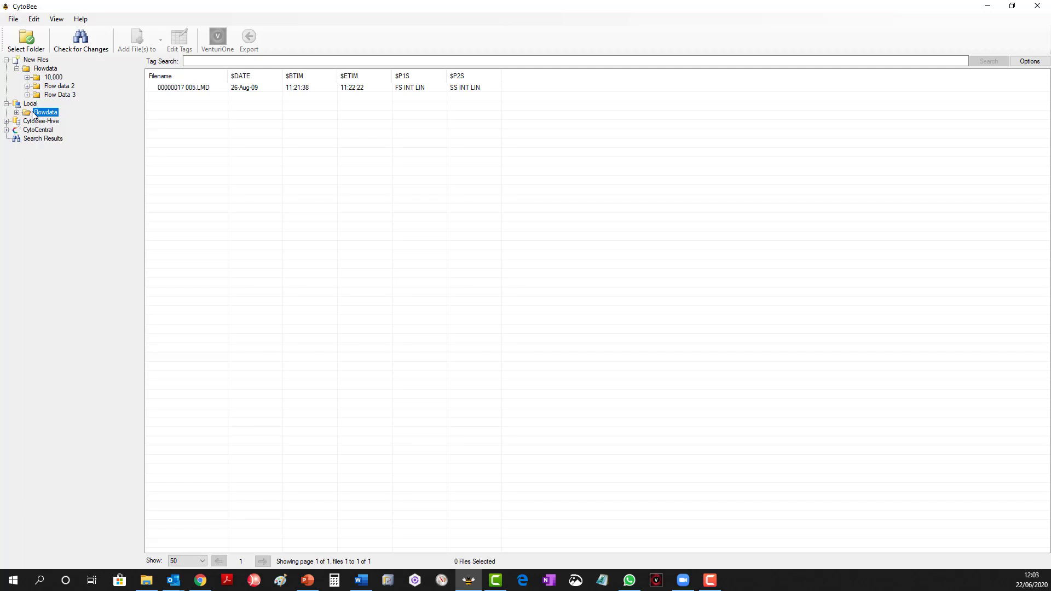
{"action": "left_click", "coordinate": [195, 87]}
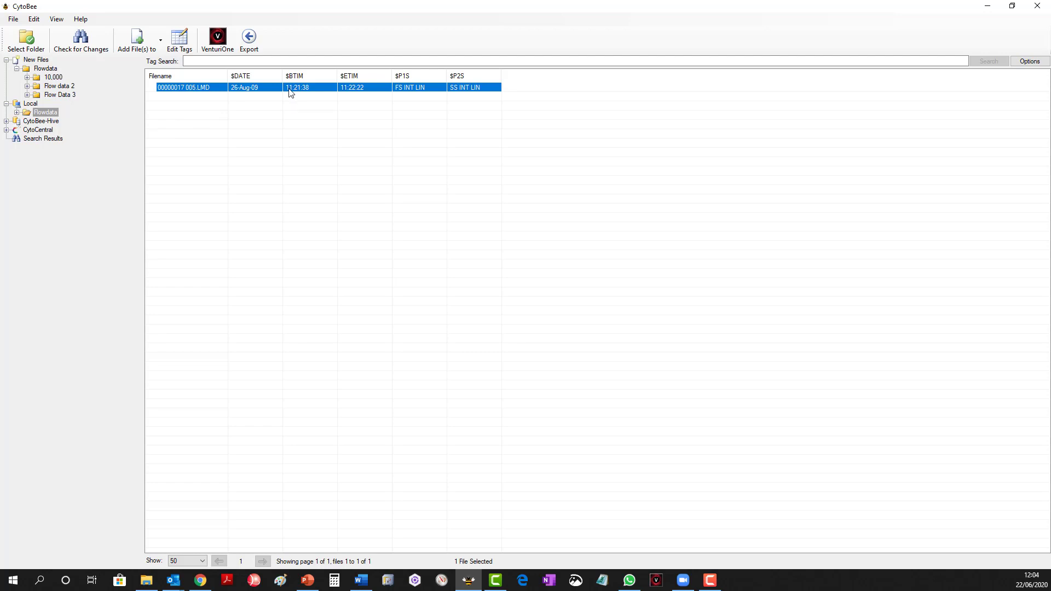
{"action": "right_click", "coordinate": [490, 89]}
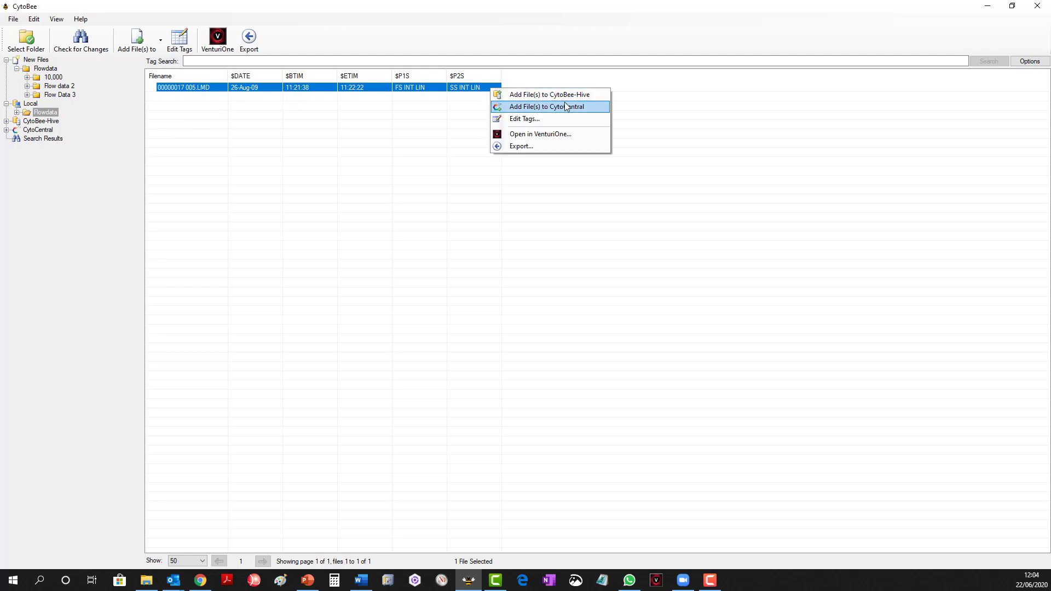
{"action": "left_click", "coordinate": [526, 120]}
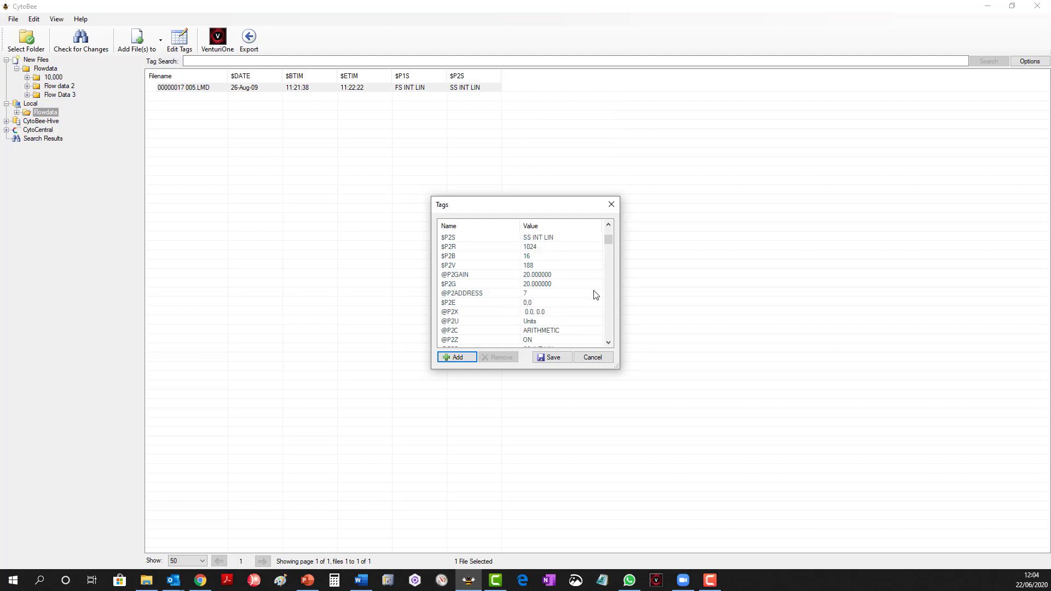
Add a new tag to the file's tag list and name it Diagnosis.
{"action": "scroll", "coordinate": [596, 296], "scroll_direction": "down", "scroll_amount": 20}
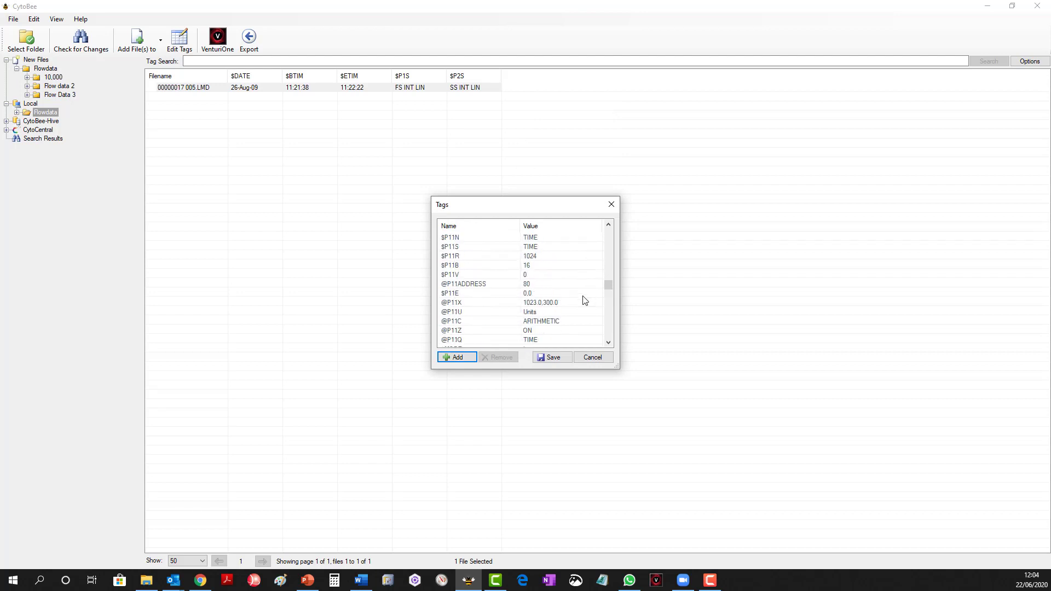
{"action": "scroll", "coordinate": [584, 300], "scroll_direction": "down", "scroll_amount": 15}
{"action": "left_click", "coordinate": [471, 361]}
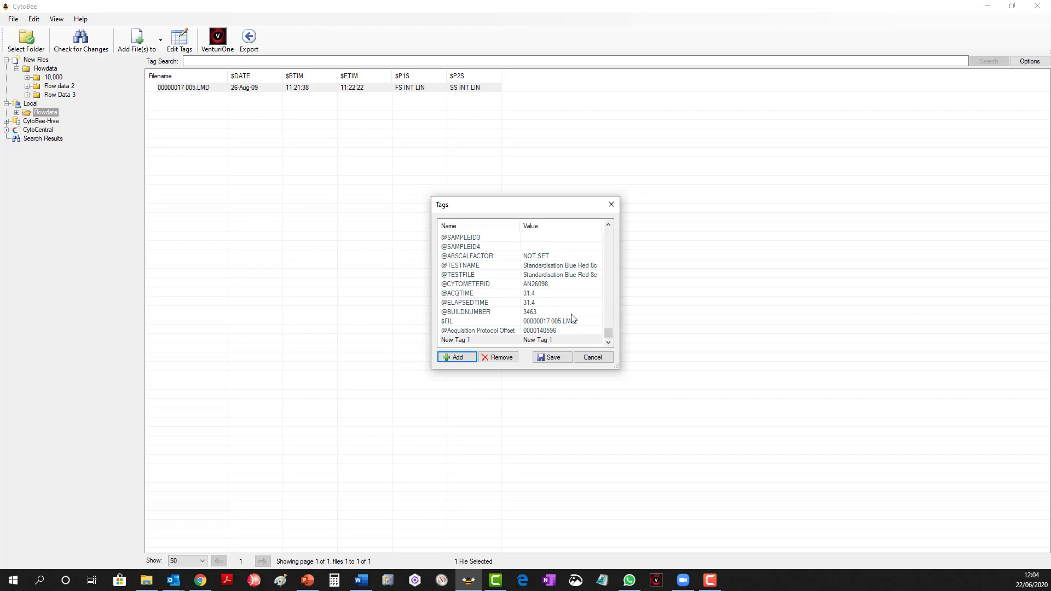
{"action": "left_click", "coordinate": [472, 342]}
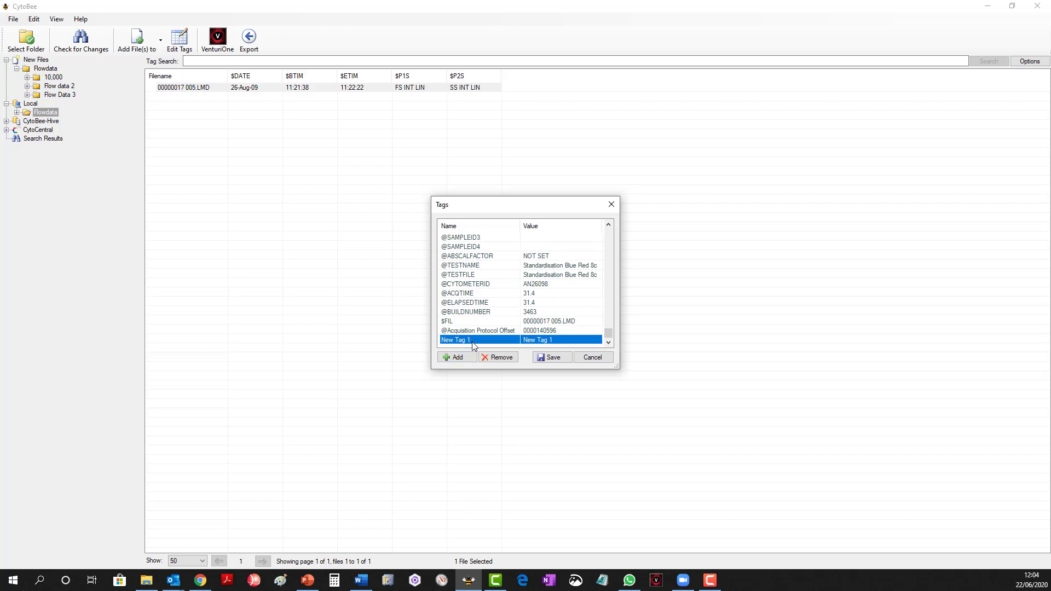
{"action": "left_click", "coordinate": [474, 340]}
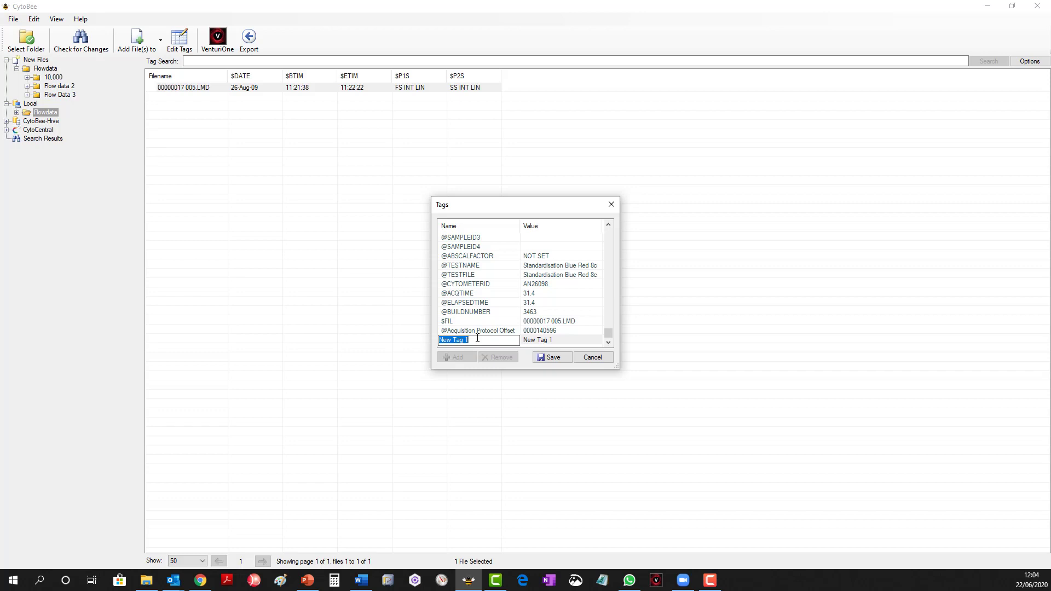
{"action": "type", "text": "Diagnosis"}
Set the Diagnosis tag's value to CLL and save the file's tags.
{"action": "left_click", "coordinate": [551, 340]}
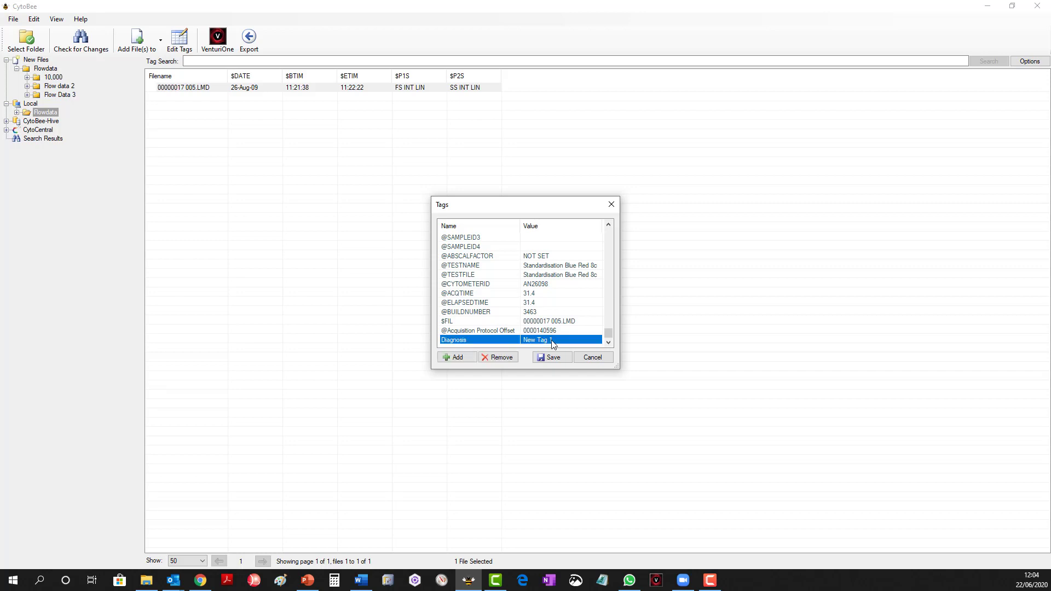
{"action": "left_click", "coordinate": [552, 341]}
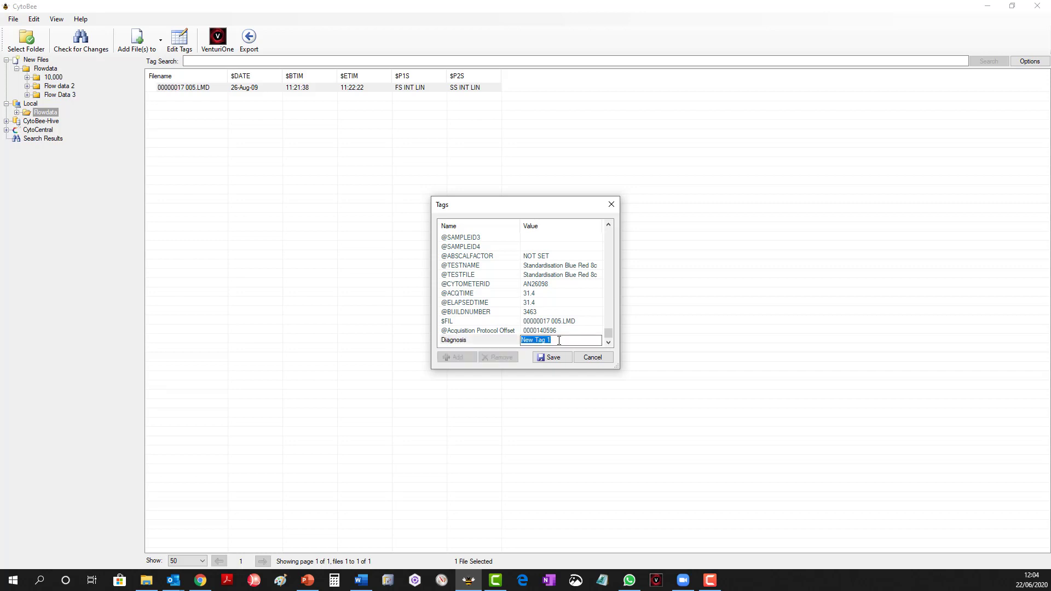
{"action": "key", "text": "BackSpace"}
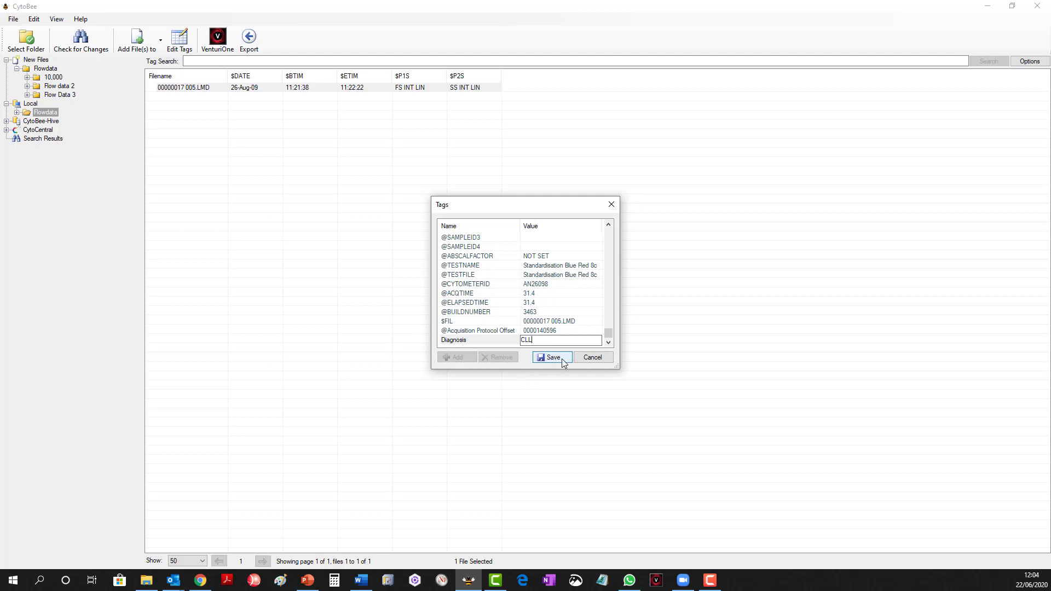
{"action": "left_click", "coordinate": [562, 361]}
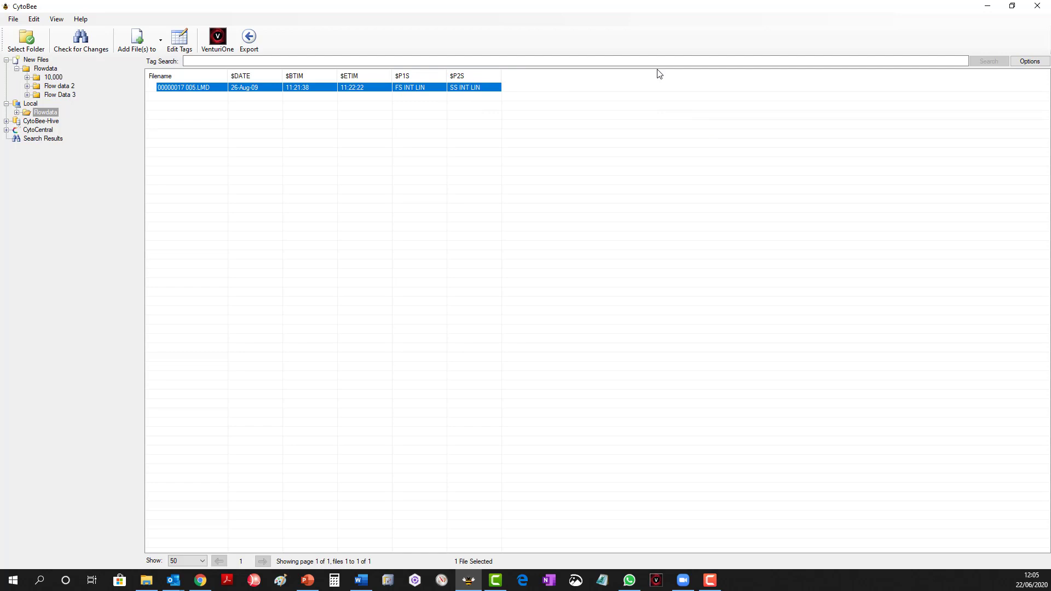
Add the Diagnosis tag as a column to the file list, finding it among the available columns with the filter dia.
{"action": "right_click", "coordinate": [485, 77]}
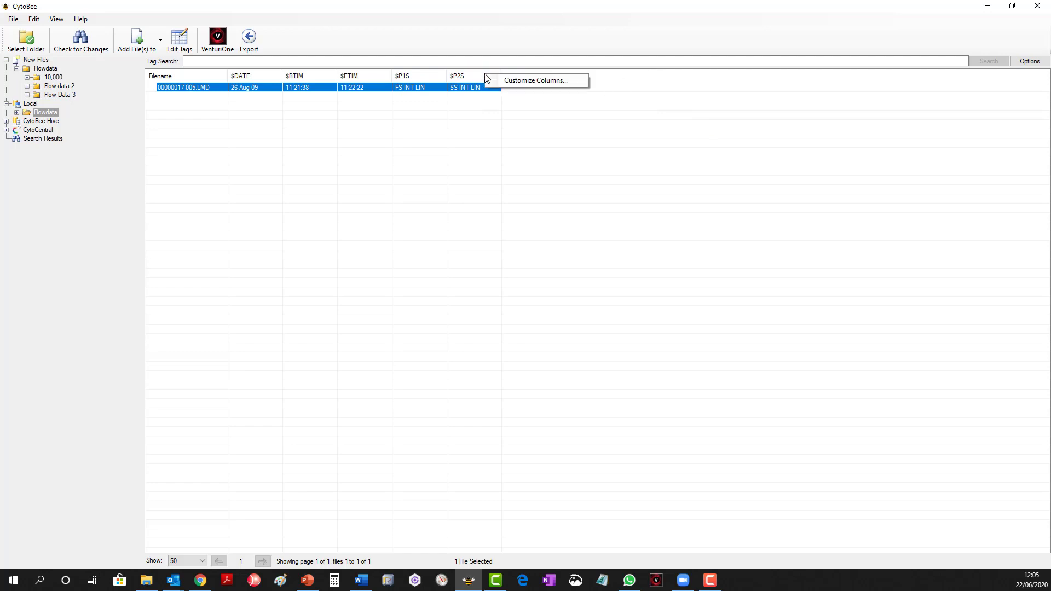
{"action": "left_click", "coordinate": [544, 82]}
{"action": "left_click", "coordinate": [492, 356]}
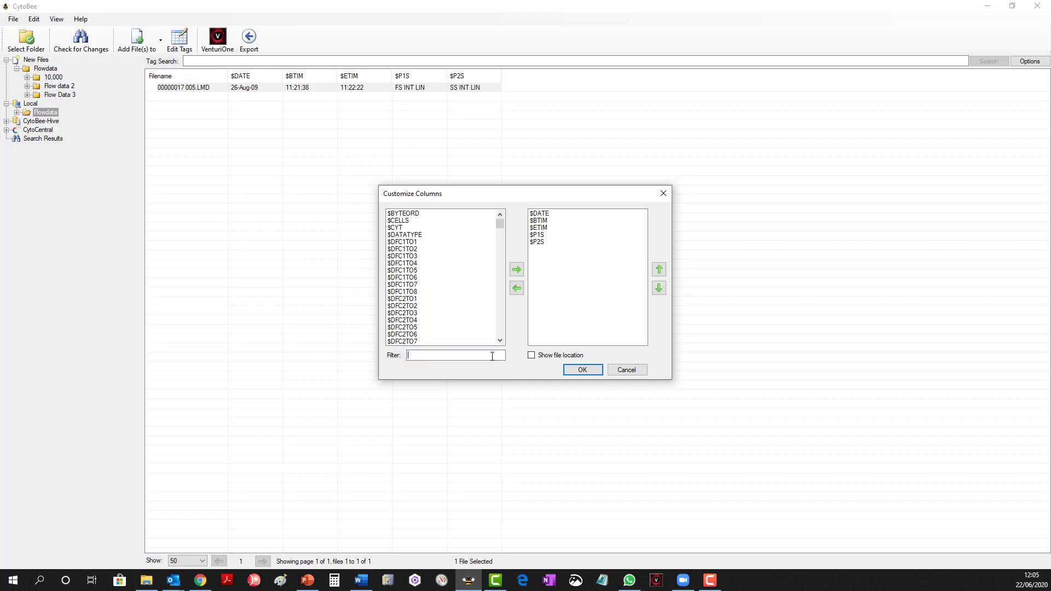
{"action": "type", "text": "dia"}
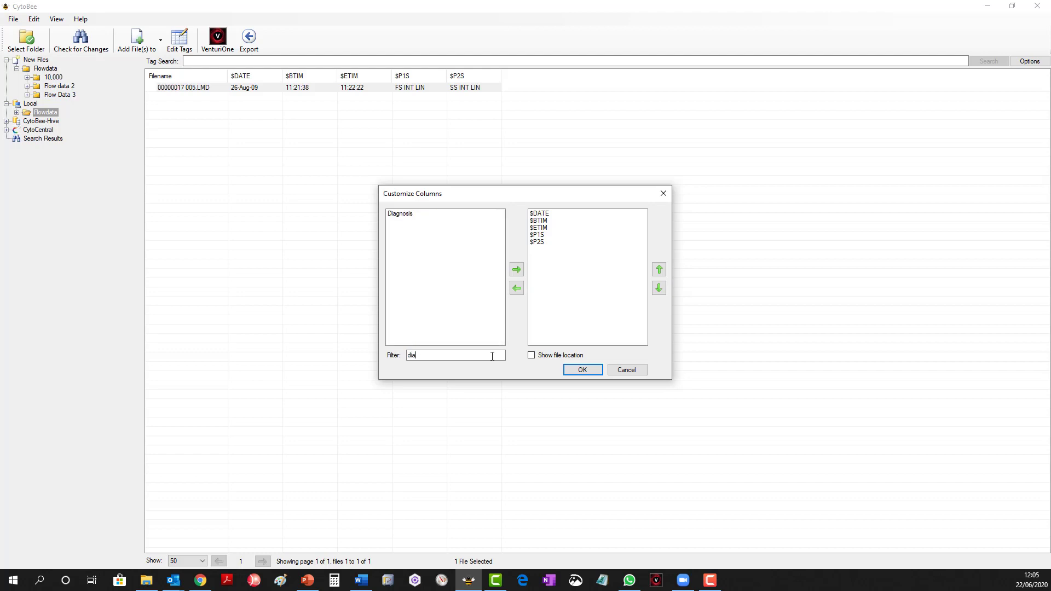
{"action": "left_click", "coordinate": [405, 214]}
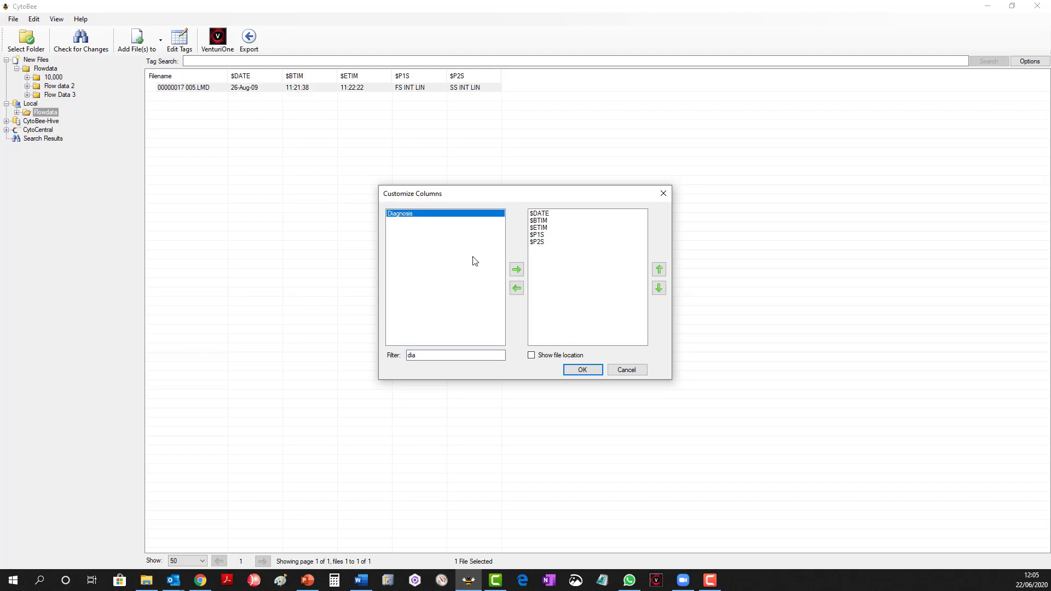
{"action": "double_click", "coordinate": [457, 215]}
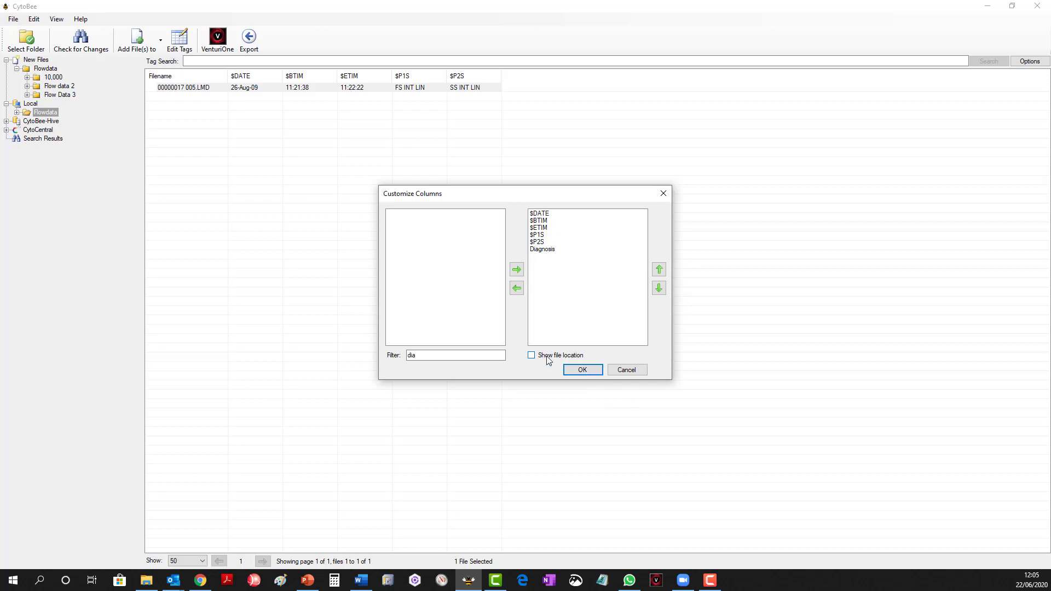
{"action": "left_click", "coordinate": [582, 369]}
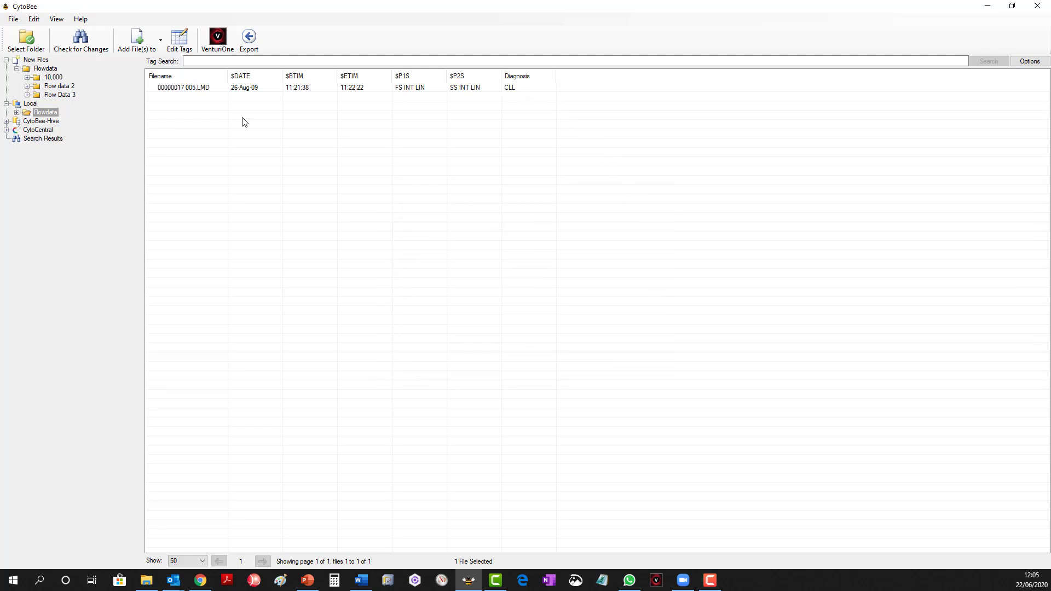
Add the Flow data 2 folder from New Files to the Local library and show its files under Local.
{"action": "left_click", "coordinate": [34, 87]}
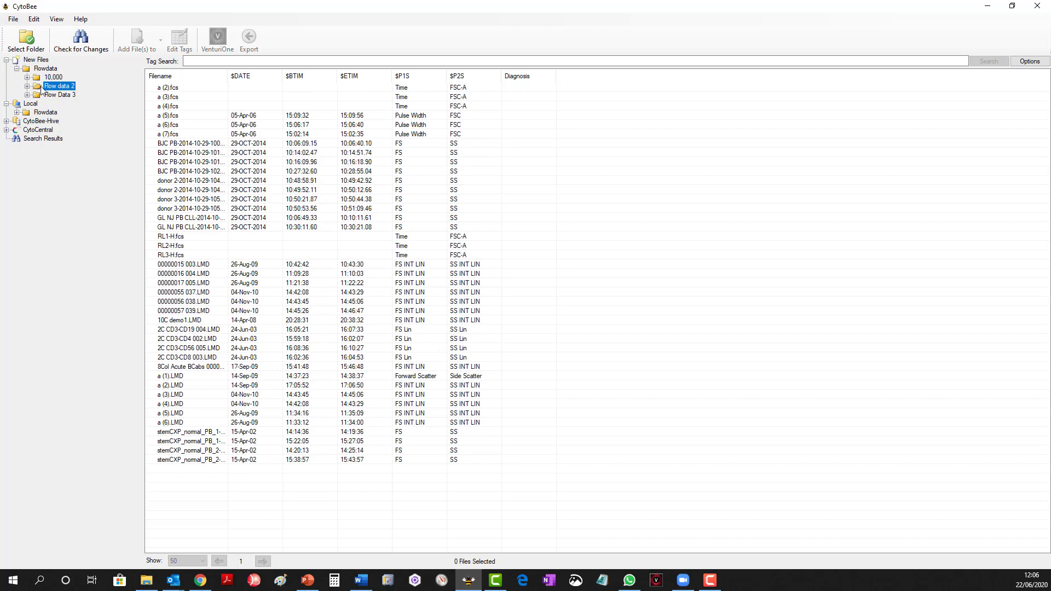
{"action": "right_click", "coordinate": [41, 89]}
{"action": "left_click", "coordinate": [77, 93]}
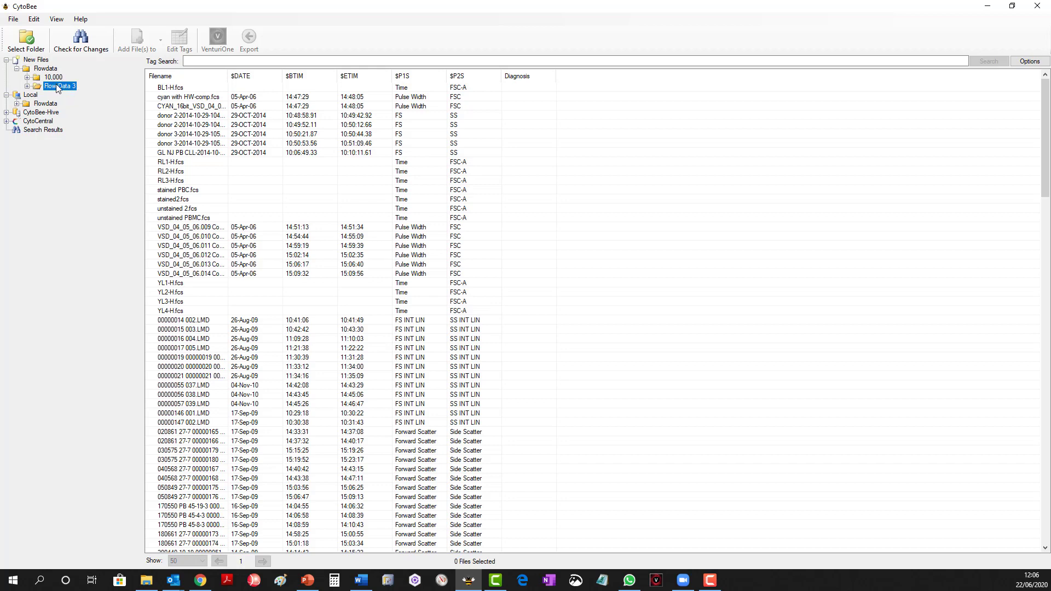
{"action": "left_click", "coordinate": [30, 95]}
{"action": "left_click", "coordinate": [17, 103]}
{"action": "left_click", "coordinate": [41, 112]}
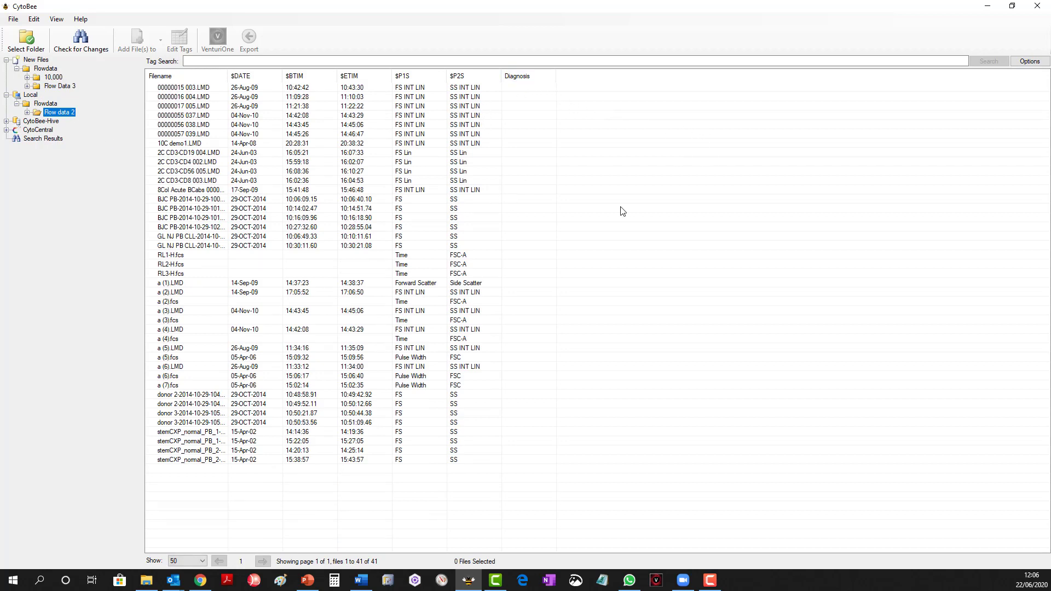
Set the Diagnosis tag to CLL for the first six files, 00000015 003.LMD through 00000057 039.LMD, and save.
{"action": "left_click_drag", "start_coordinate": [589, 93], "coordinate": [446, 141]}
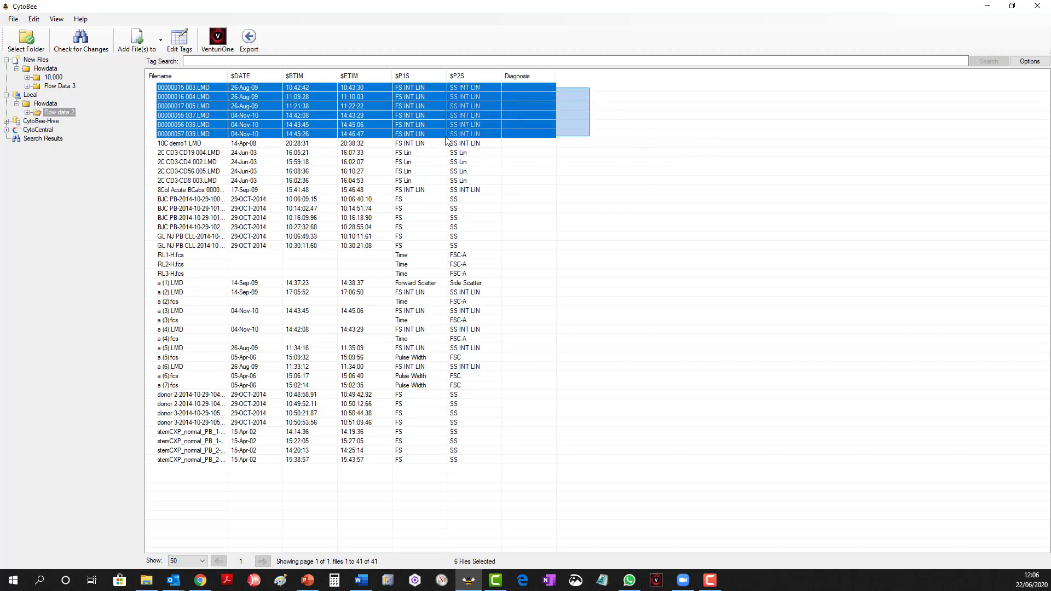
{"action": "right_click", "coordinate": [498, 118]}
{"action": "left_click", "coordinate": [547, 149]}
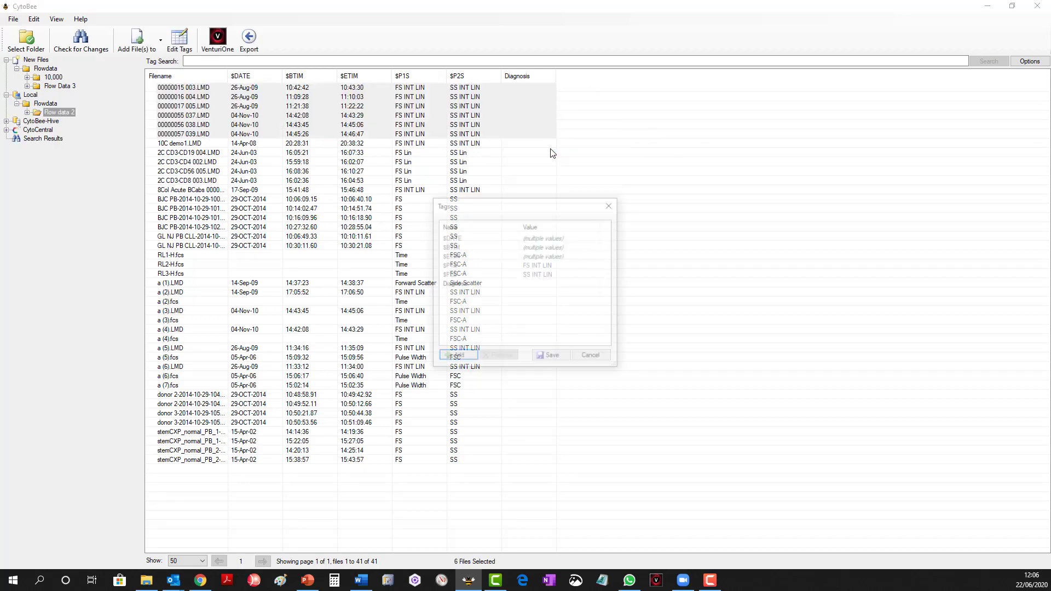
{"action": "left_click", "coordinate": [534, 289]}
{"action": "left_click", "coordinate": [544, 284]}
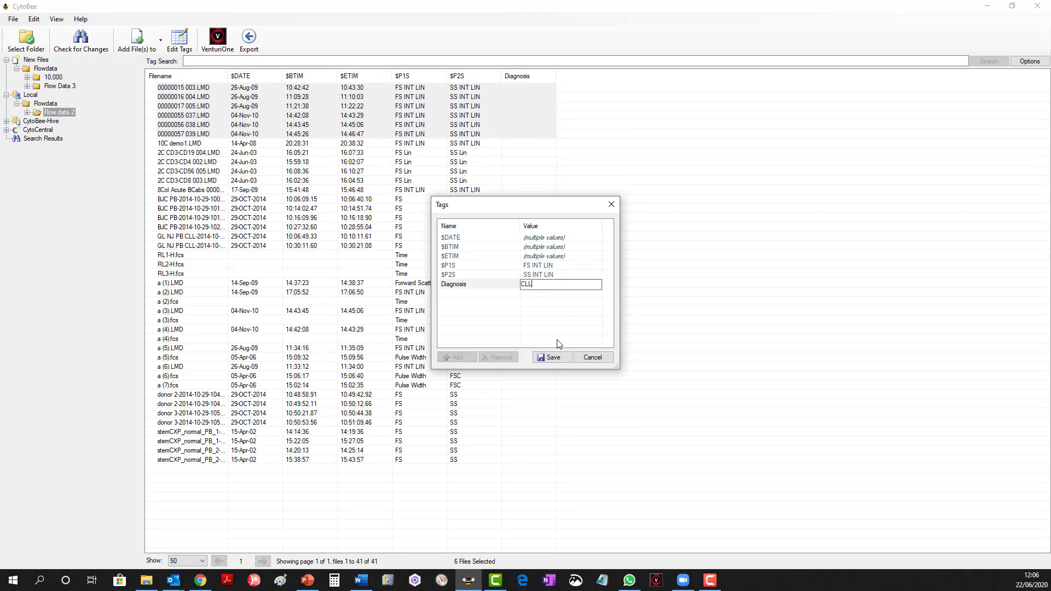
{"action": "left_click", "coordinate": [553, 356]}
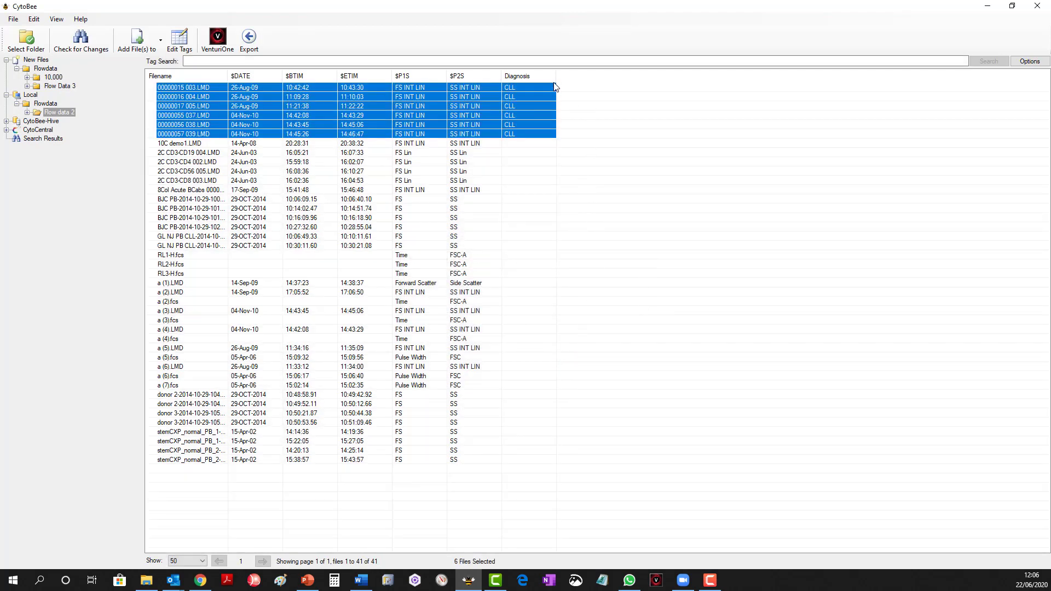
Add a new tag named Treatment stage to the six files tagged CLL, leaving its default value, and save.
{"action": "right_click", "coordinate": [546, 124]}
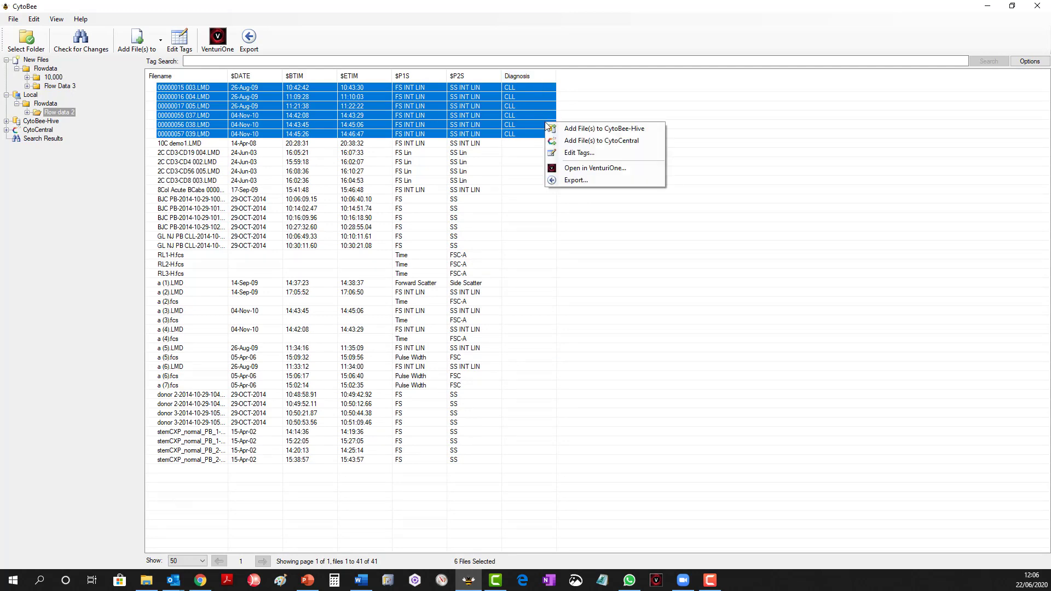
{"action": "left_click", "coordinate": [577, 153]}
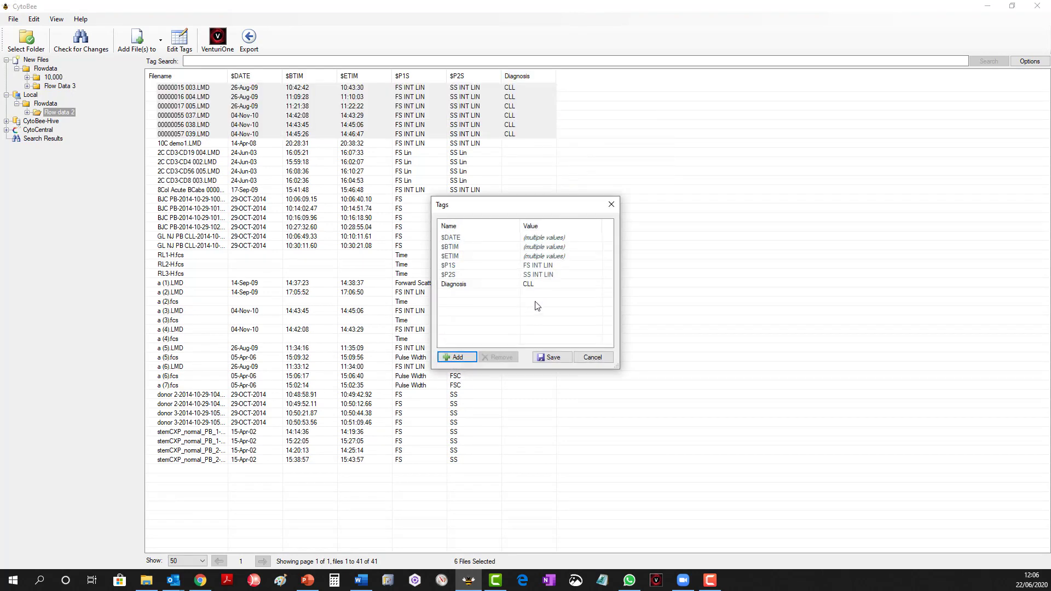
{"action": "left_click", "coordinate": [450, 358]}
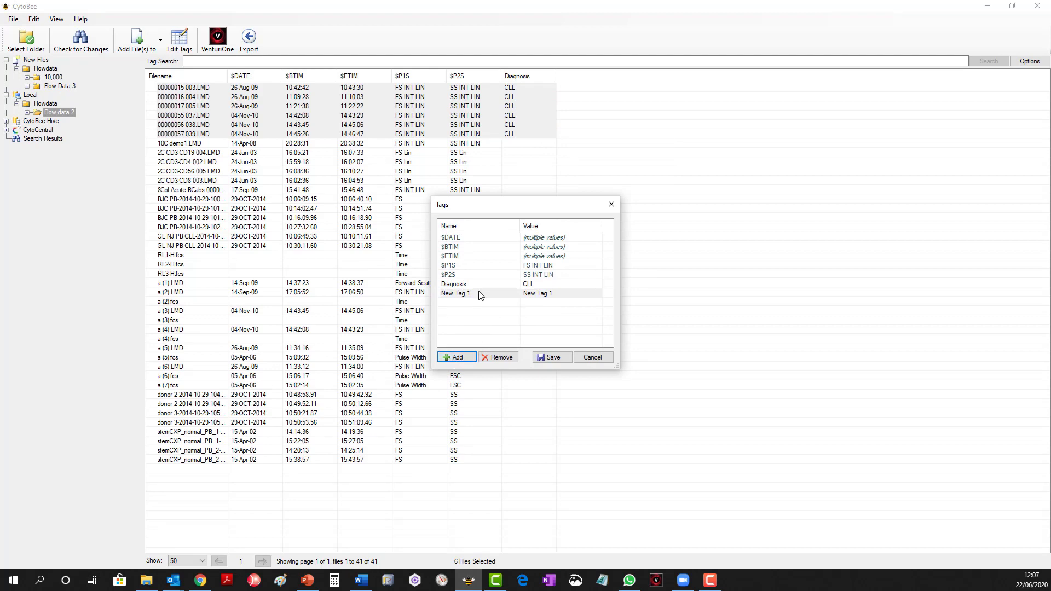
{"action": "type", "text": "Treatment stage"}
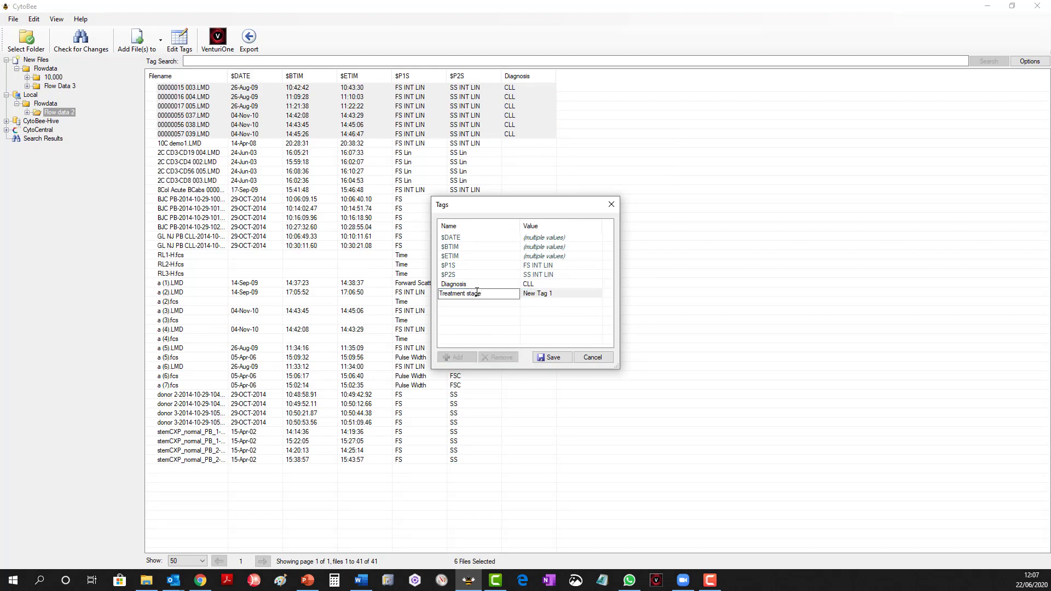
{"action": "left_click", "coordinate": [540, 298]}
{"action": "left_click", "coordinate": [548, 297]}
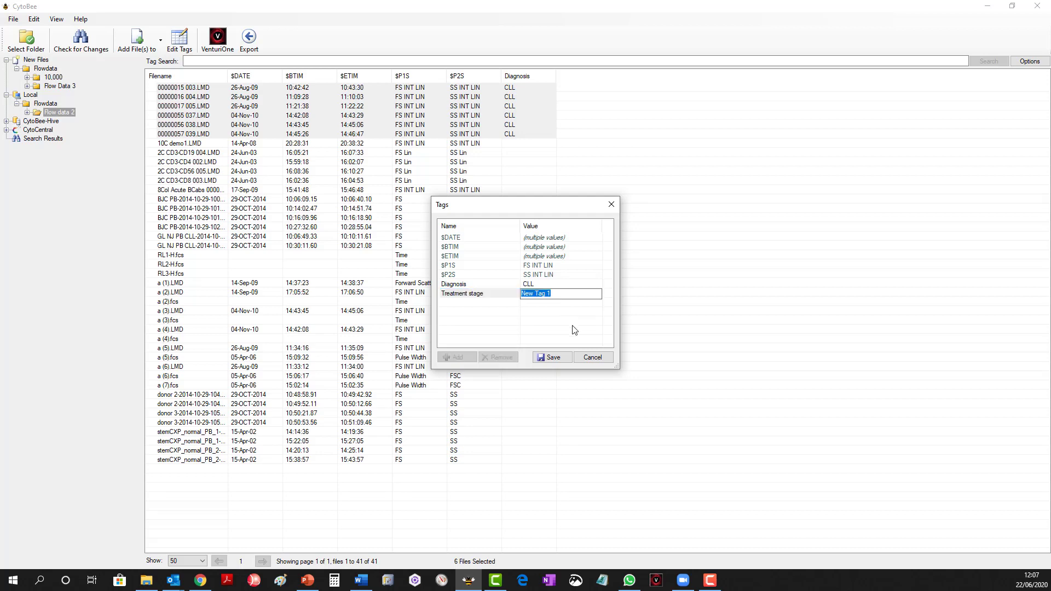
{"action": "left_click", "coordinate": [568, 360]}
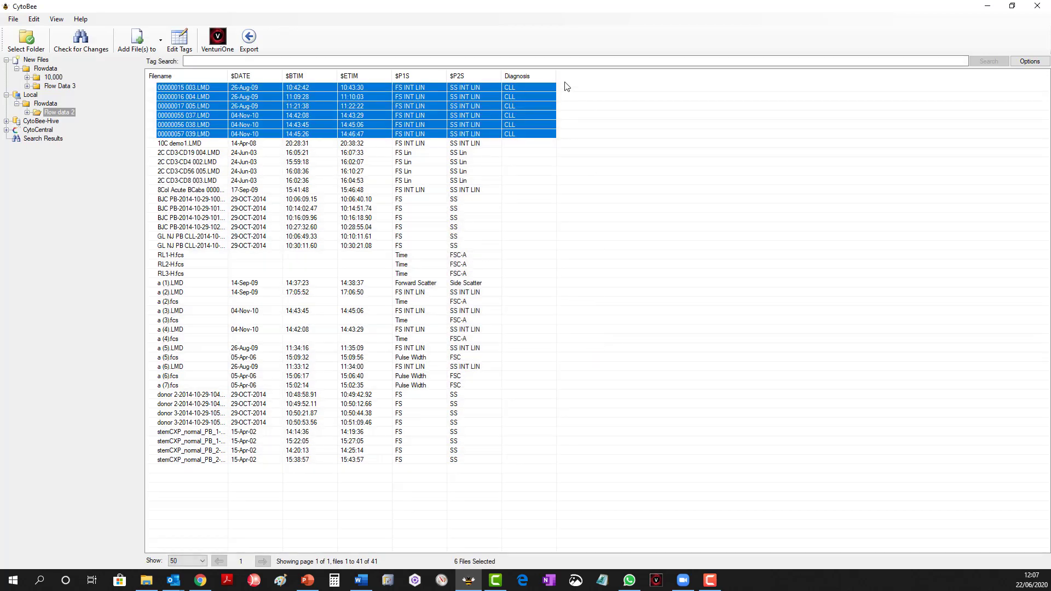
Add the Treatment stage tag as a column to the file list, filtering the available columns by tre.
{"action": "right_click", "coordinate": [545, 77]}
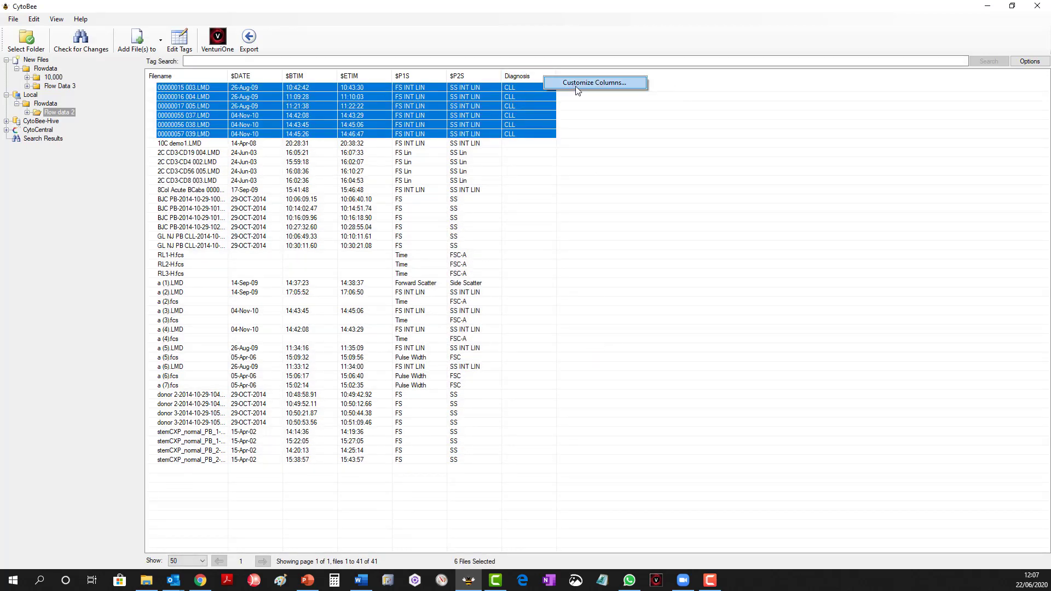
{"action": "left_click", "coordinate": [577, 86]}
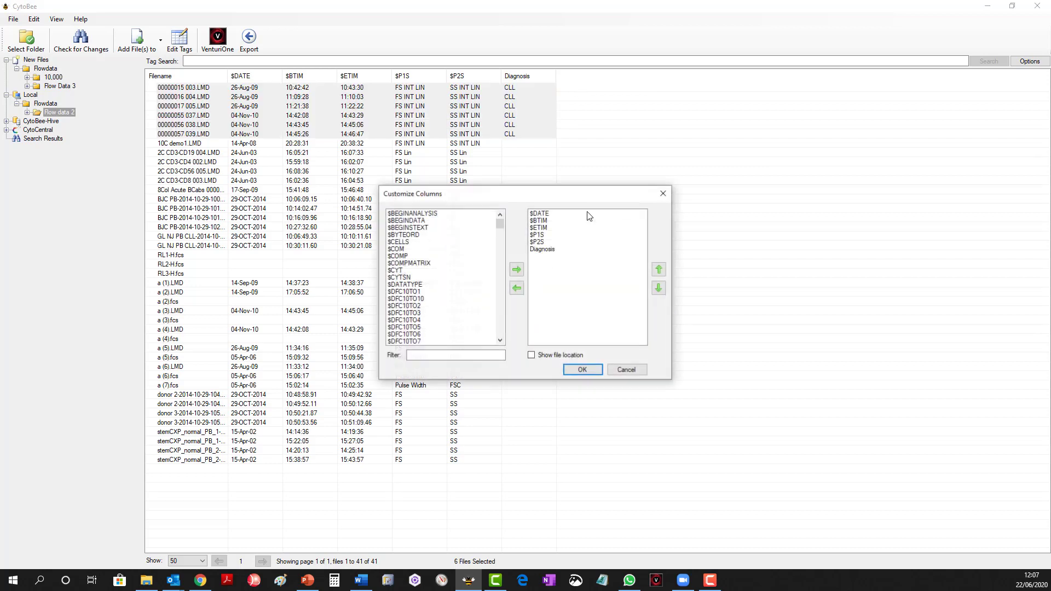
{"action": "left_click", "coordinate": [468, 355]}
{"action": "type", "text": "tre"}
{"action": "left_click", "coordinate": [413, 216]}
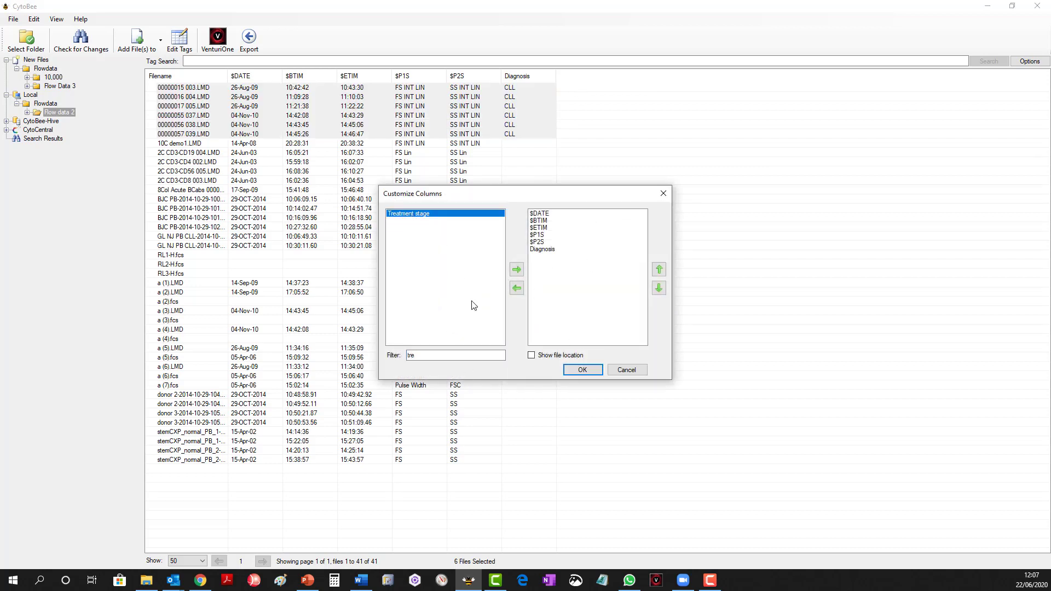
{"action": "left_click", "coordinate": [517, 268]}
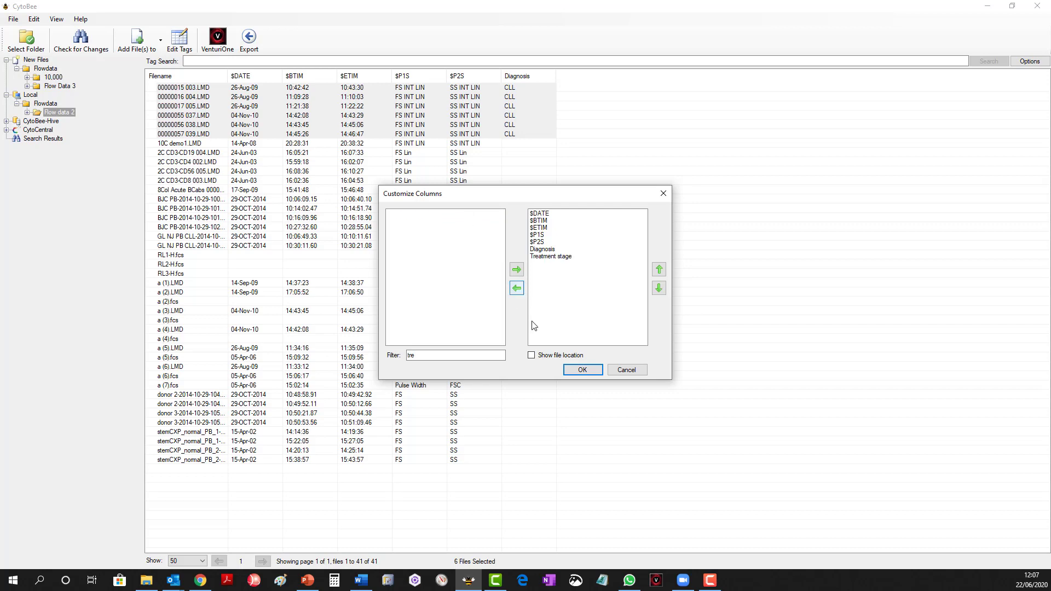
{"action": "left_click", "coordinate": [582, 370]}
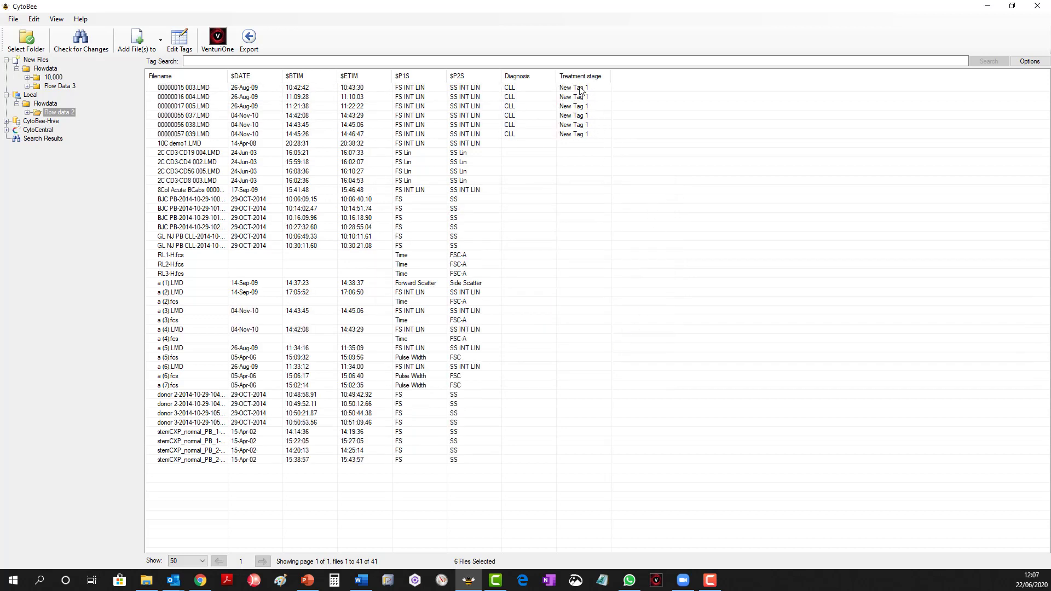
Set the Treatment stage tag to Week1 for the first four files, 00000015 003.LMD through 00000055 037.LMD, and save.
{"action": "left_click_drag", "start_coordinate": [630, 90], "coordinate": [572, 116]}
{"action": "right_click", "coordinate": [573, 117]}
{"action": "left_click", "coordinate": [604, 147]}
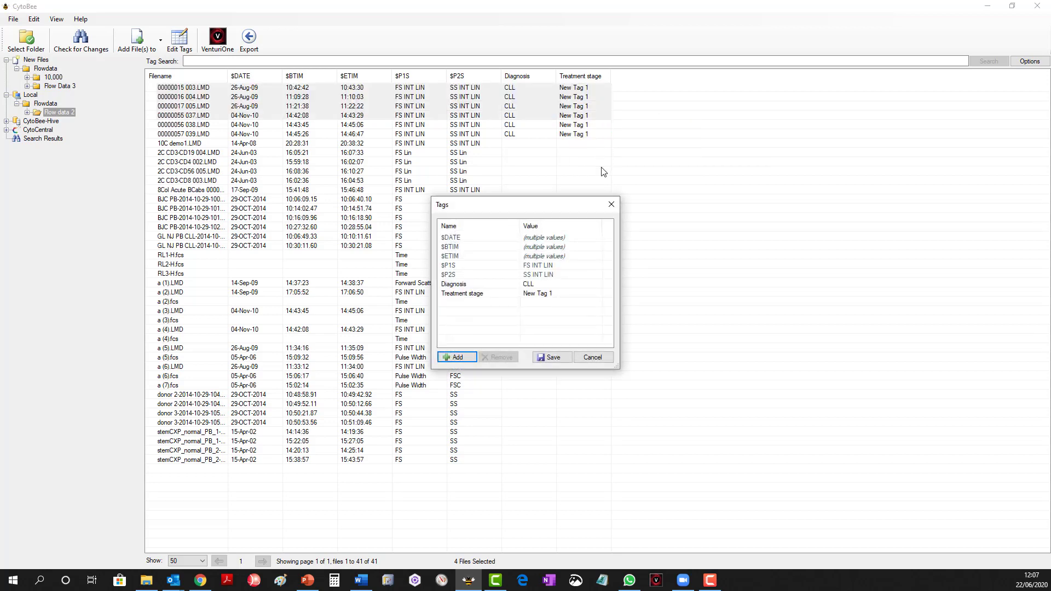
{"action": "left_click", "coordinate": [529, 297]}
{"action": "left_click", "coordinate": [575, 294]}
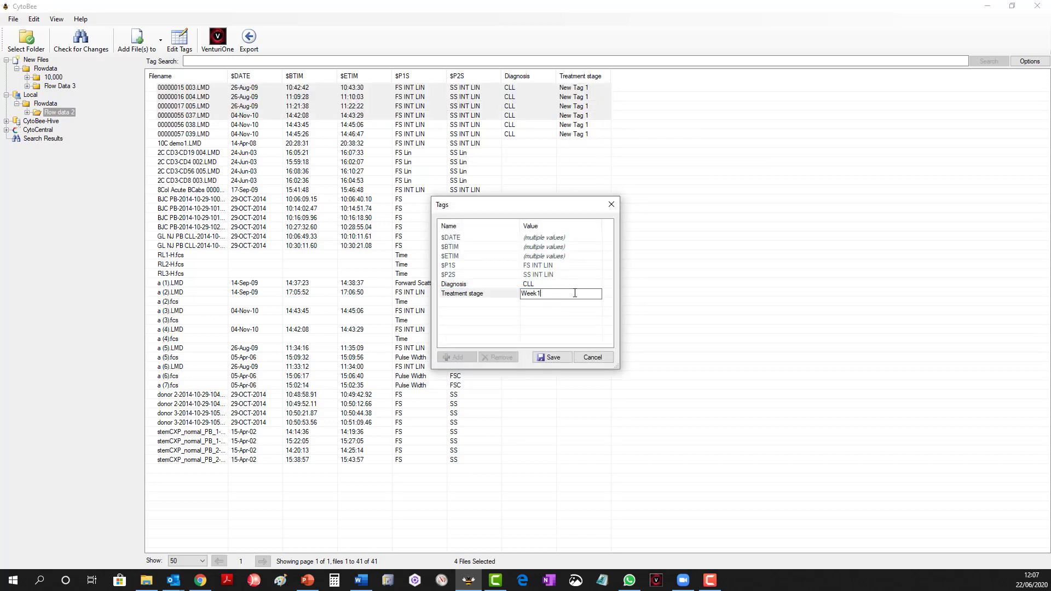
{"action": "left_click", "coordinate": [560, 359]}
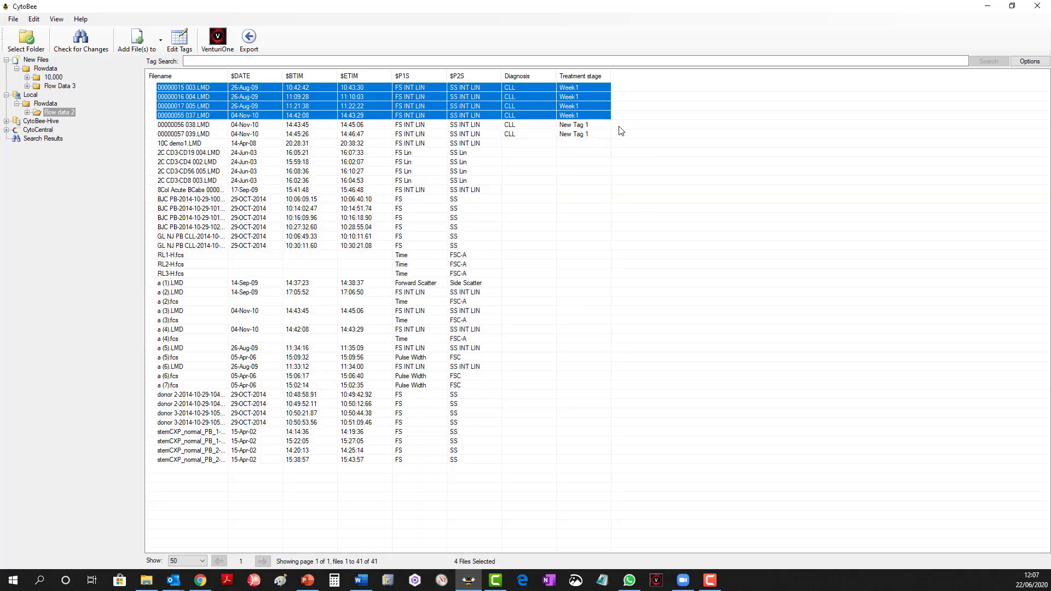
Set the Treatment stage tag to Week2 for the files 00000056 038.LMD and 00000057 039.LMD and save.
{"action": "left_click_drag", "start_coordinate": [619, 130], "coordinate": [584, 135]}
{"action": "left_click", "coordinate": [585, 126]}
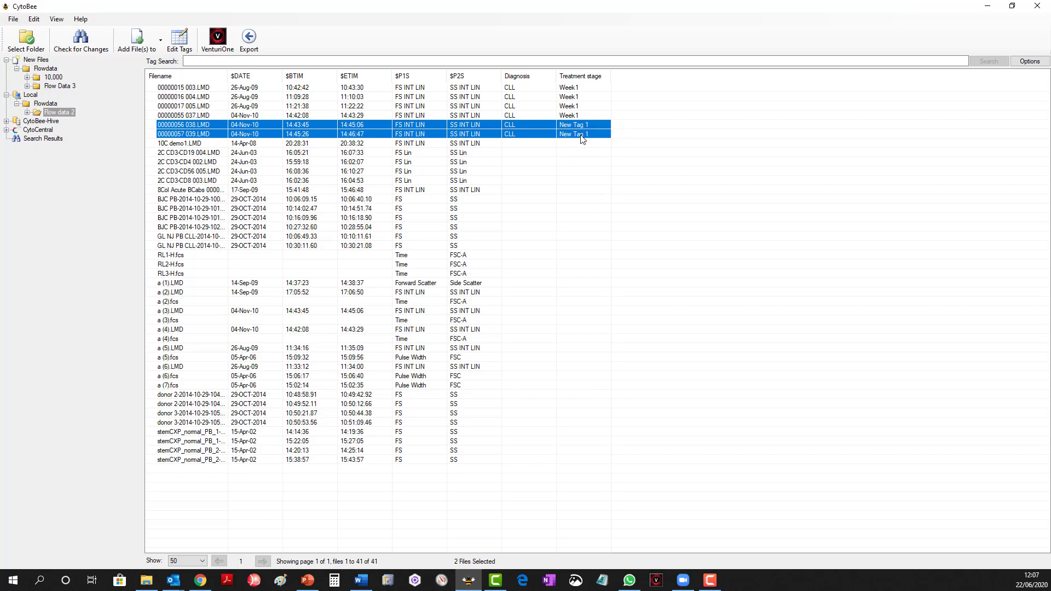
{"action": "right_click", "coordinate": [582, 138]}
{"action": "left_click", "coordinate": [597, 167]}
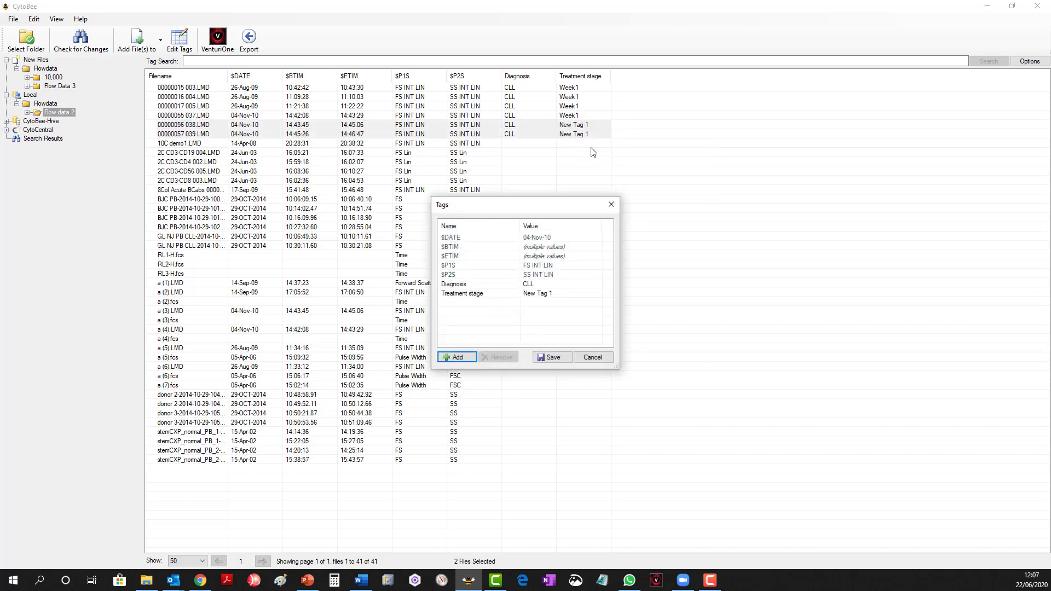
{"action": "double_click", "coordinate": [532, 296]}
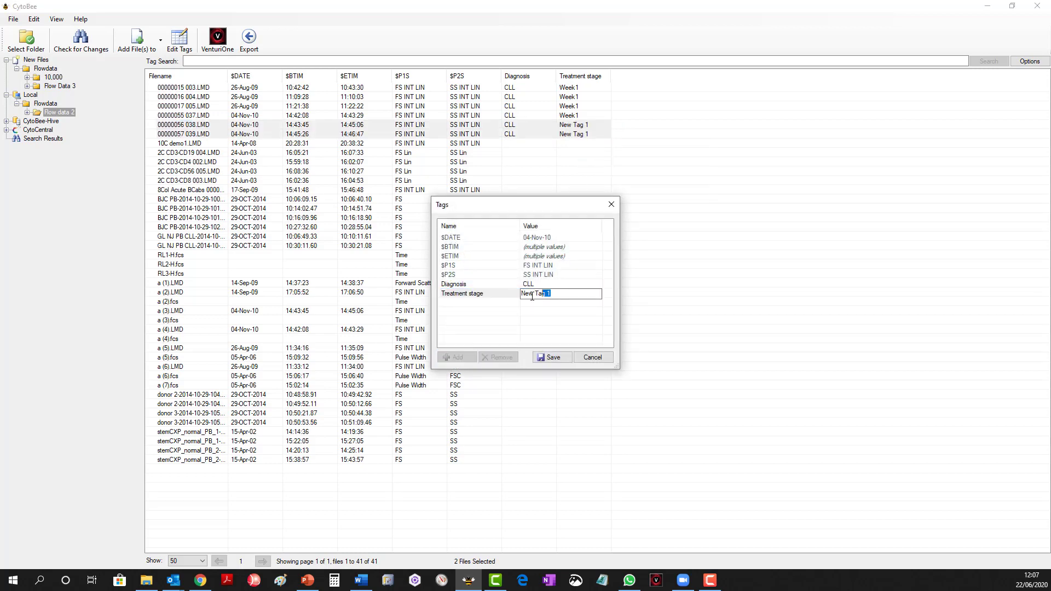
{"action": "left_click_drag", "start_coordinate": [532, 297], "coordinate": [519, 296]}
{"action": "type", "text": "Week2"}
{"action": "left_click", "coordinate": [550, 358]}
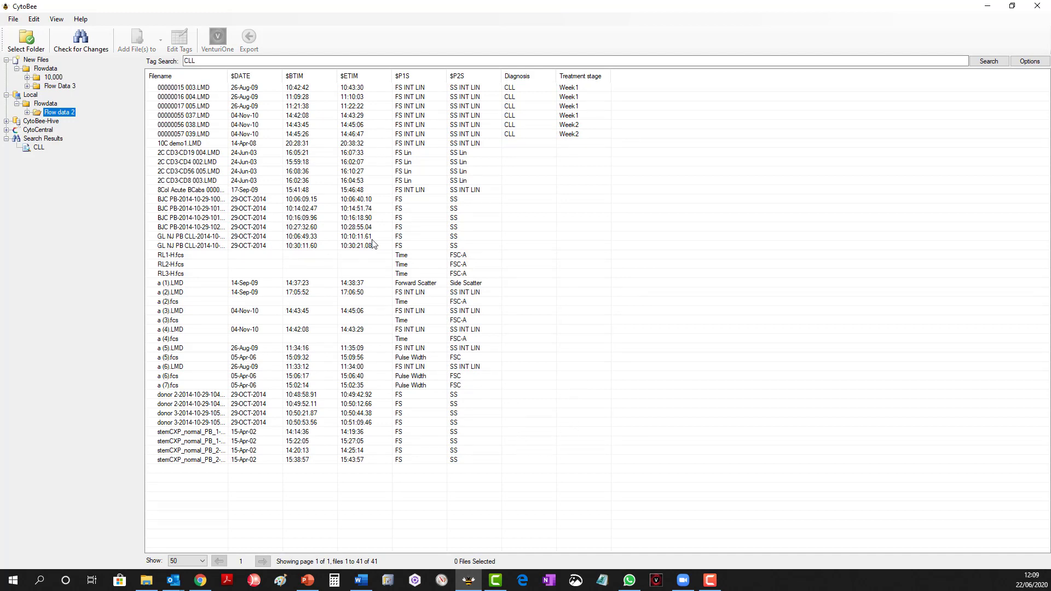
Tag the two GL NJ PB CLL files with Diagnosis CLL and Treatment stage Week 3, and save.
{"action": "left_click_drag", "start_coordinate": [622, 239], "coordinate": [494, 250]}
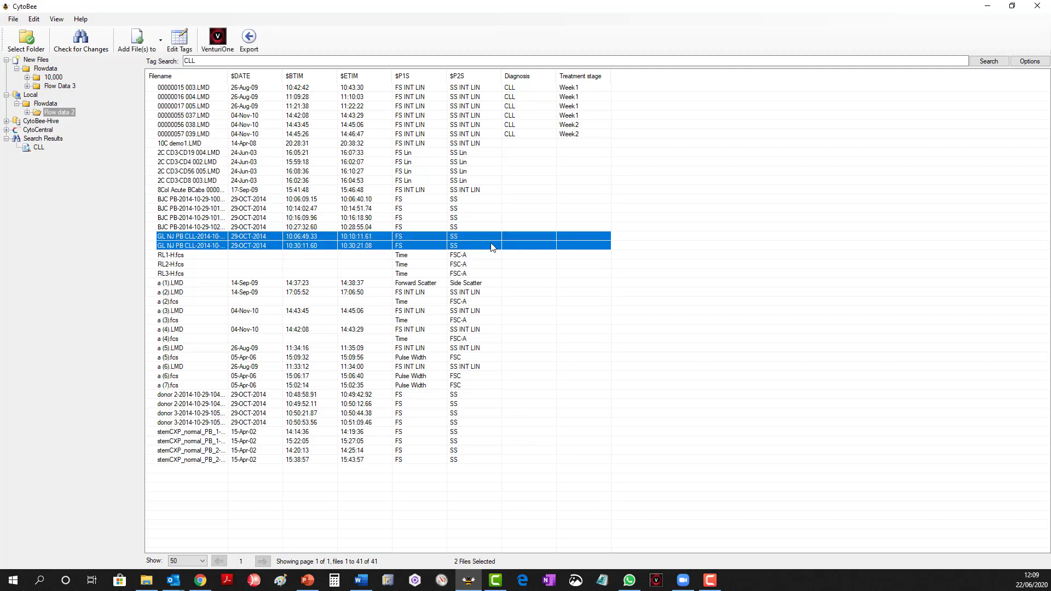
{"action": "right_click", "coordinate": [492, 248]}
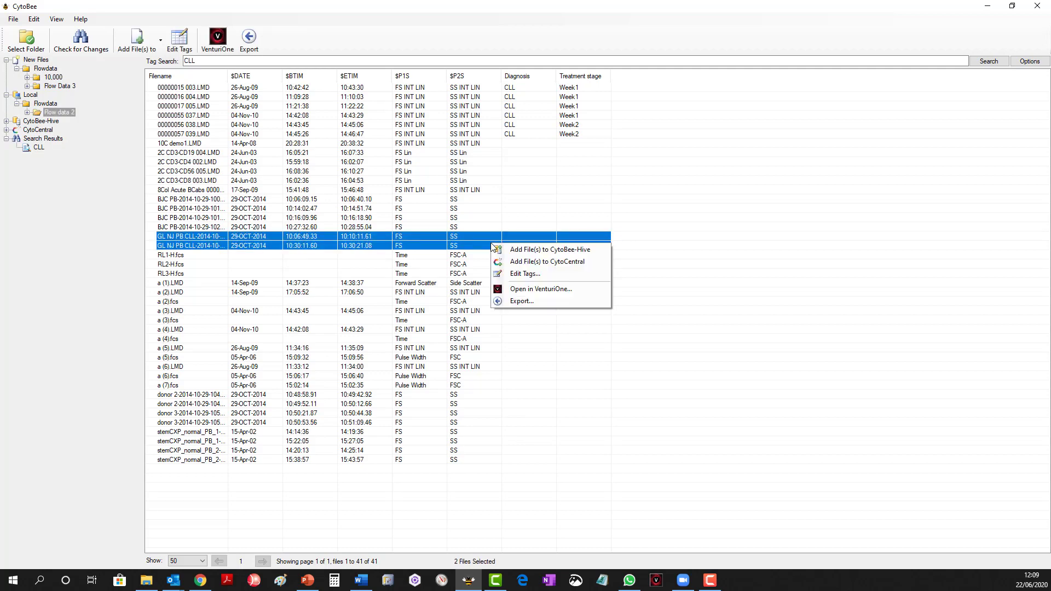
{"action": "left_click", "coordinate": [530, 278]}
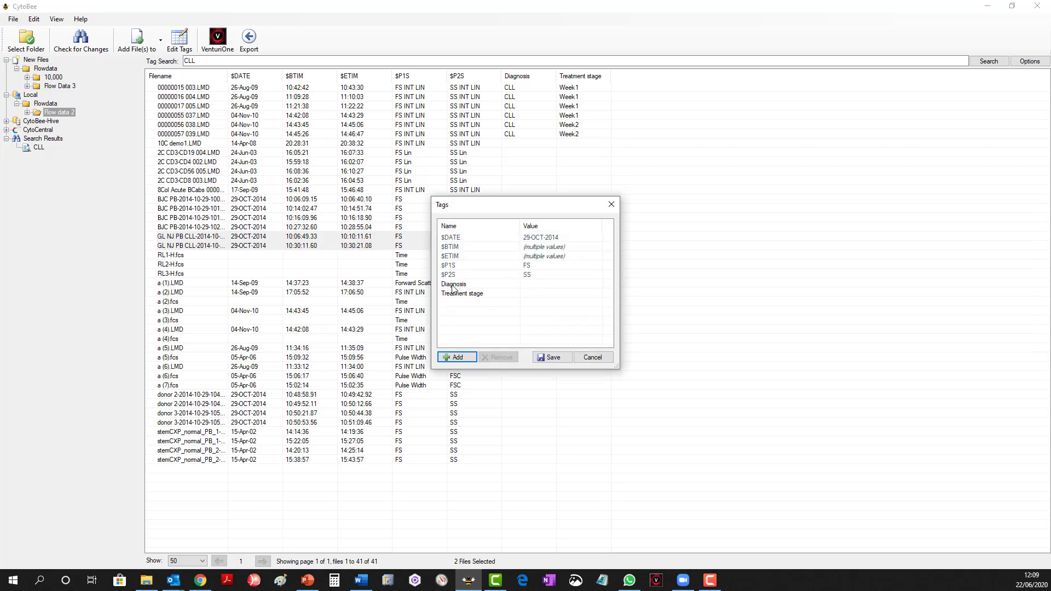
{"action": "left_click", "coordinate": [537, 288]}
{"action": "type", "text": "C"}
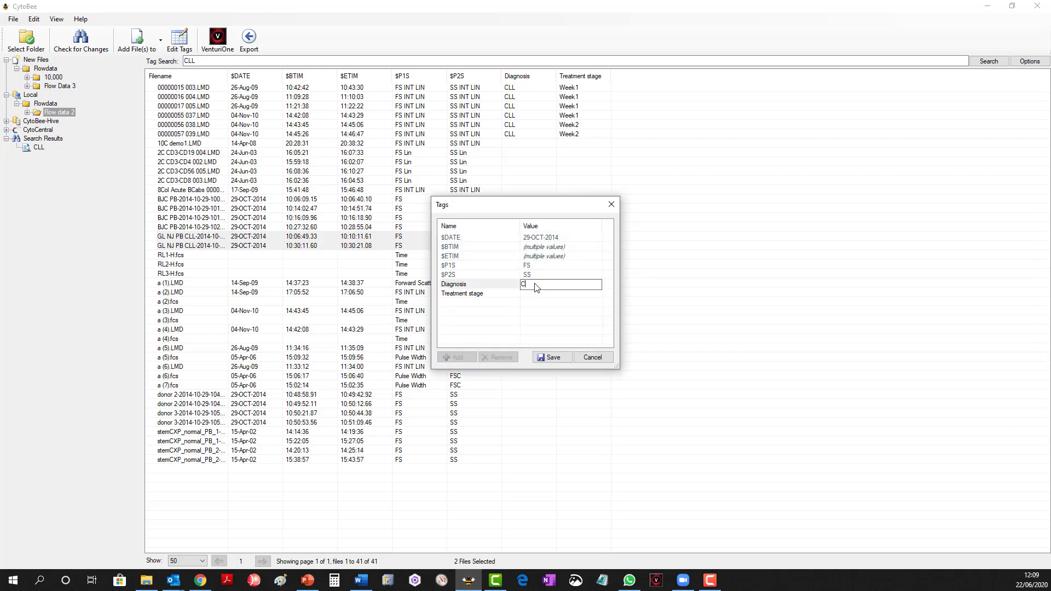
{"action": "type", "text": "LL"}
{"action": "left_click", "coordinate": [550, 299]}
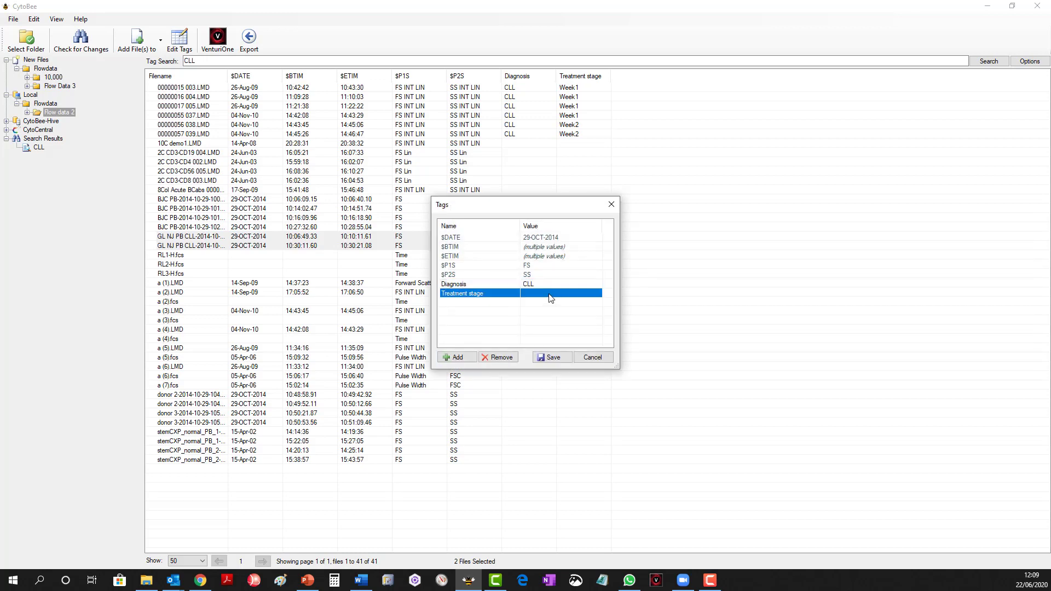
{"action": "left_click", "coordinate": [550, 299]}
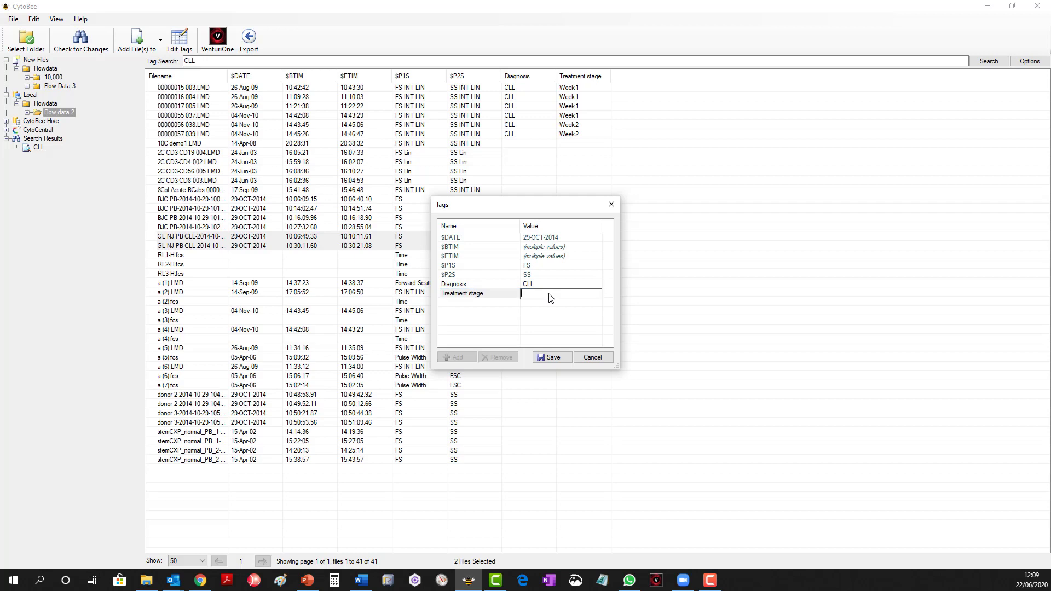
{"action": "type", "text": "Week 3"}
{"action": "left_click", "coordinate": [552, 357]}
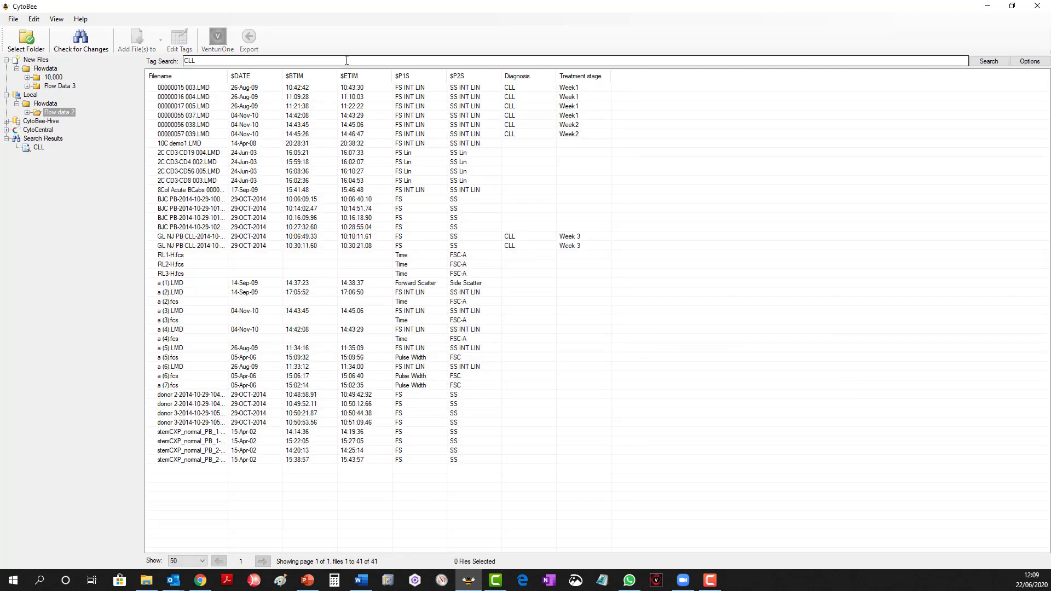
Search the Flow data 2 folder for files tagged CLL.
{"action": "left_click_drag", "start_coordinate": [331, 61], "coordinate": [168, 53]}
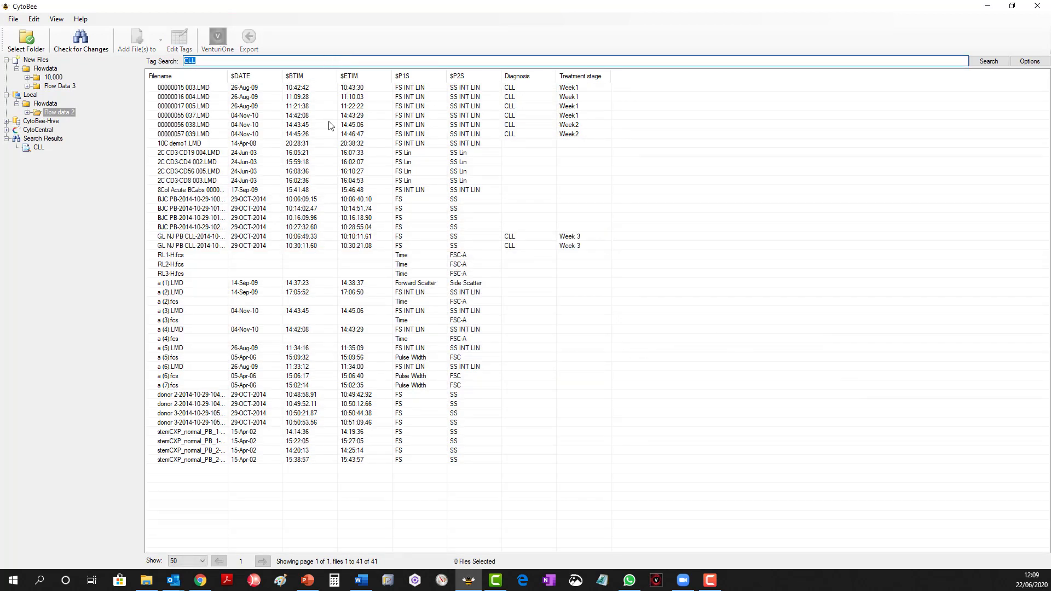
{"action": "type", "text": "C"}
{"action": "key", "text": "Return"}
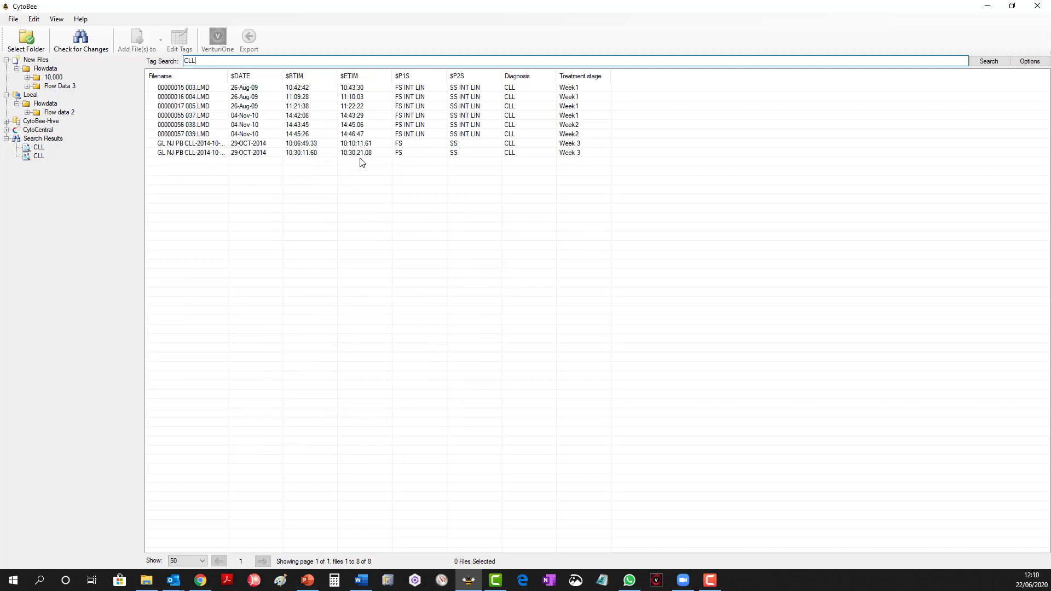
Start an export of all files in the CLL search results, choosing the Files Only option.
{"action": "left_click_drag", "start_coordinate": [652, 155], "coordinate": [321, 85]}
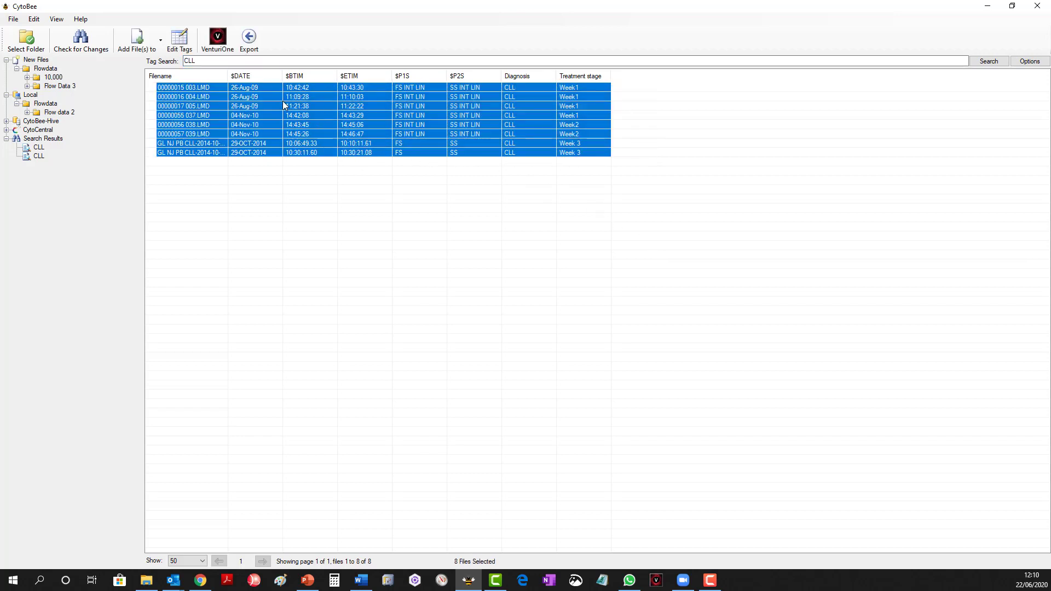
{"action": "left_click", "coordinate": [221, 44]}
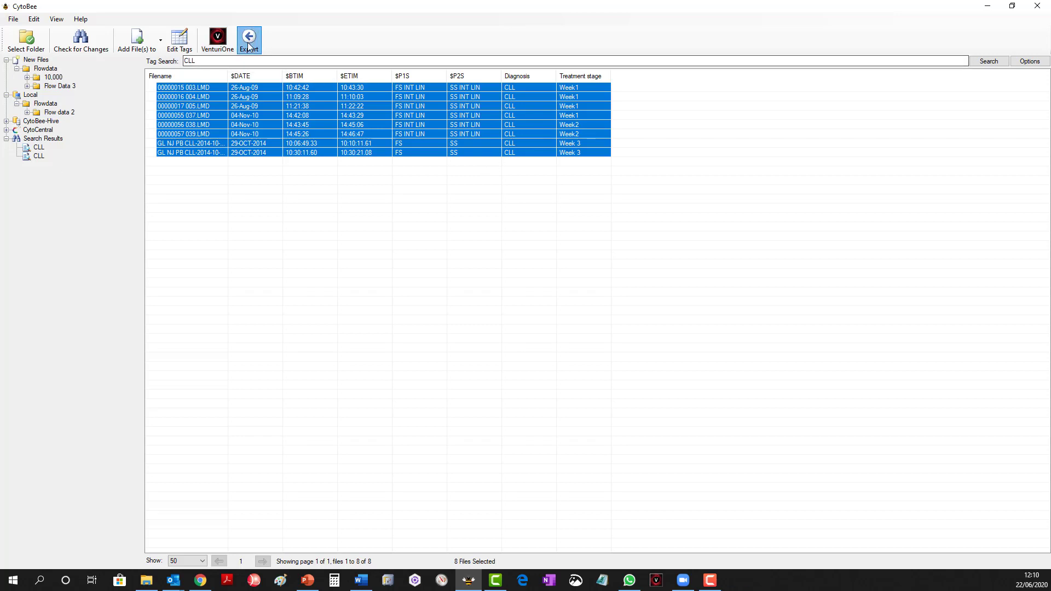
{"action": "left_click", "coordinate": [249, 39]}
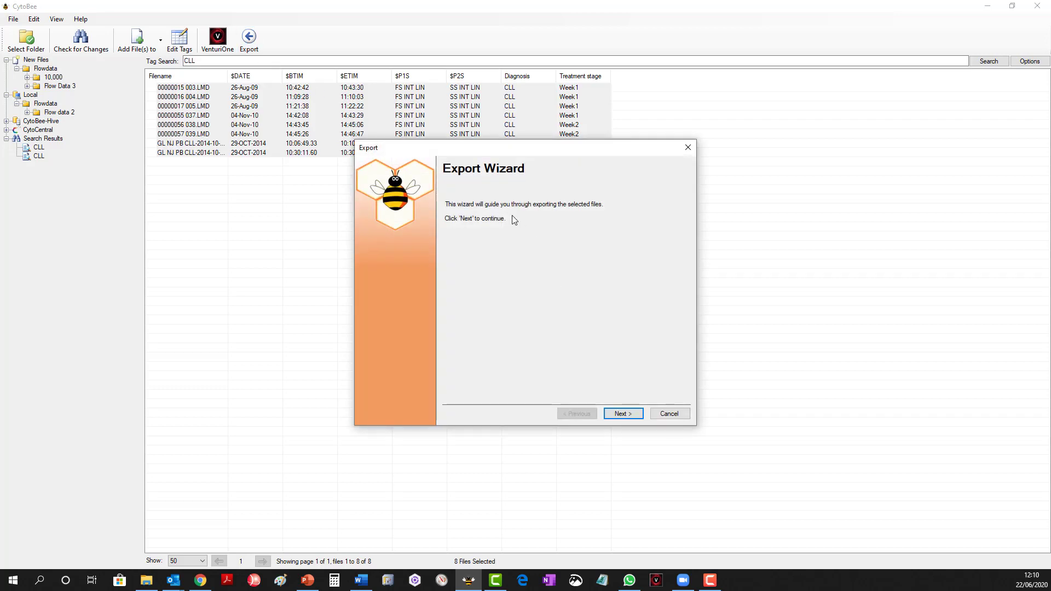
{"action": "left_click", "coordinate": [627, 418]}
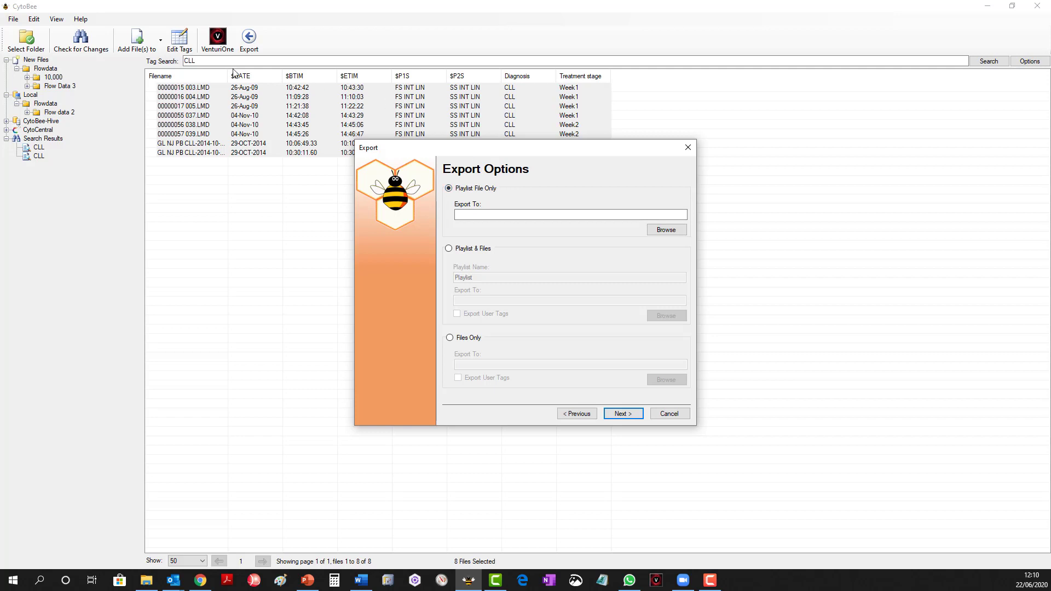
{"action": "left_click", "coordinate": [461, 249]}
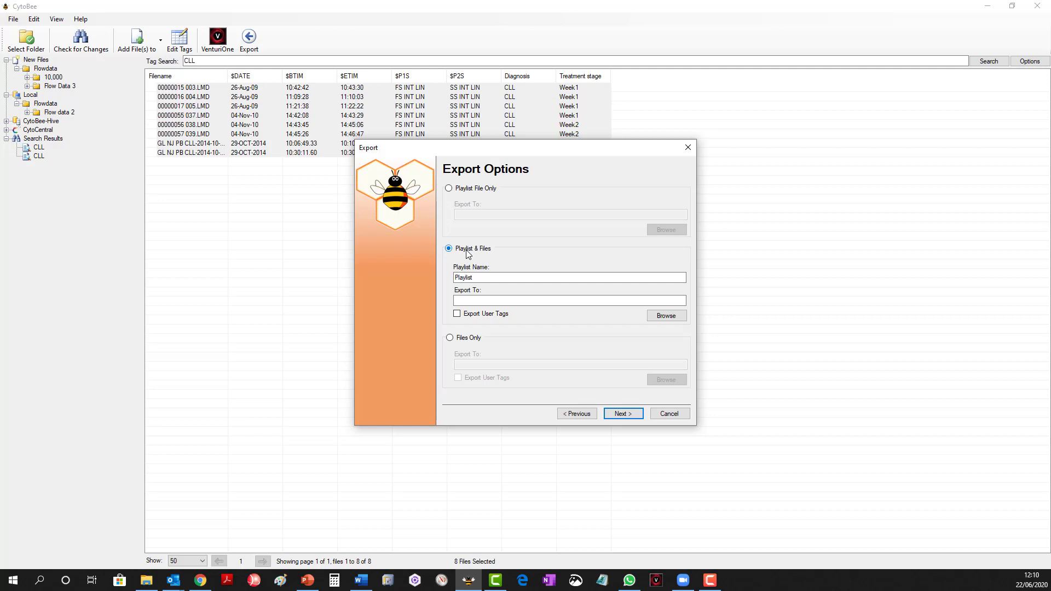
{"action": "left_click", "coordinate": [467, 338]}
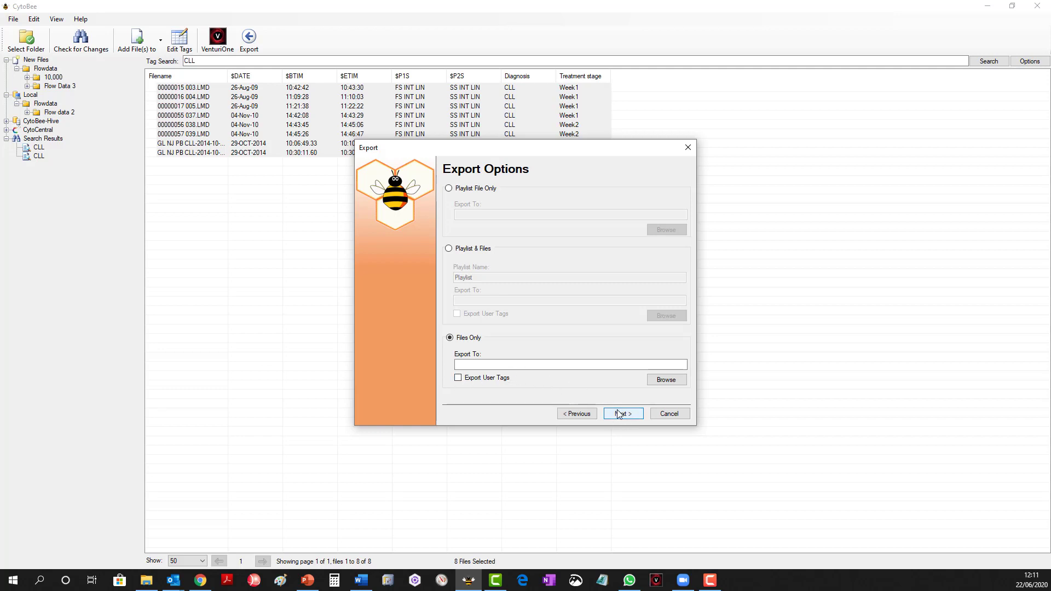
Set the Desktop as the export folder, include the user tags and run the export.
{"action": "left_click", "coordinate": [663, 381]}
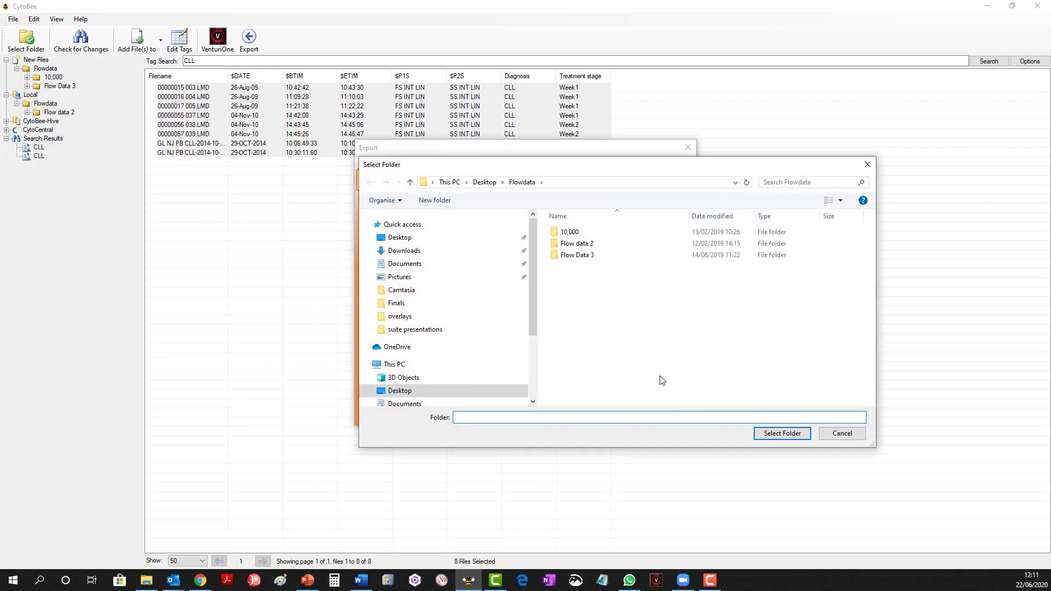
{"action": "left_click", "coordinate": [399, 237]}
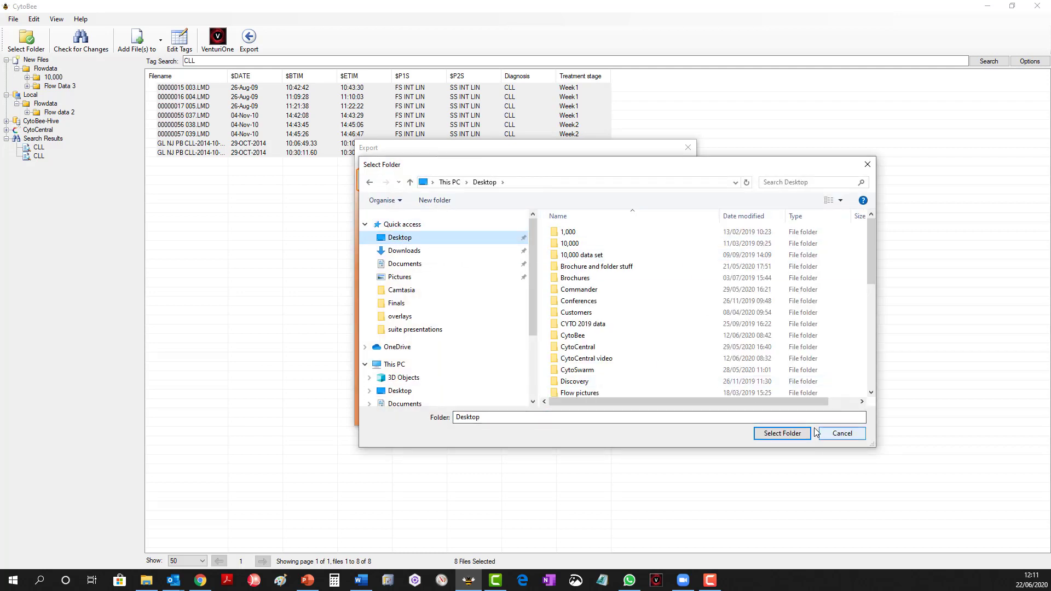
{"action": "left_click", "coordinate": [532, 416]}
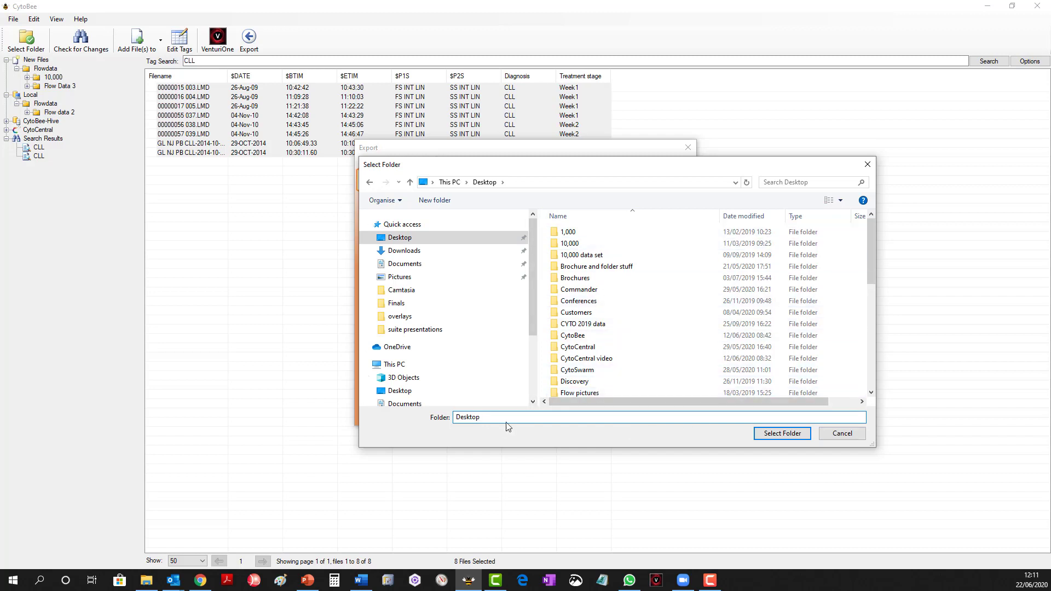
{"action": "left_click", "coordinate": [787, 434]}
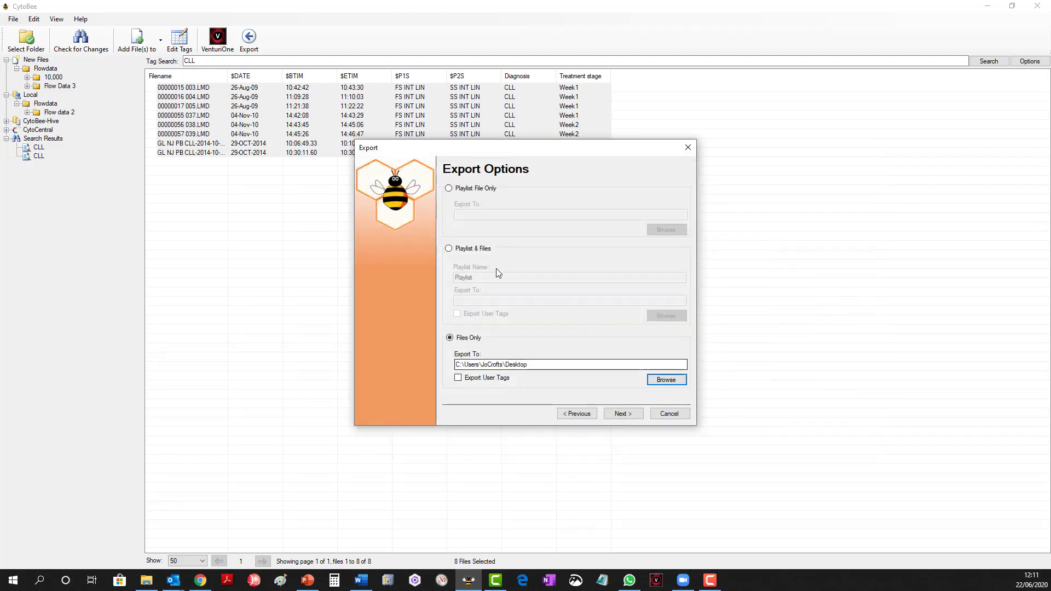
{"action": "left_click", "coordinate": [458, 378]}
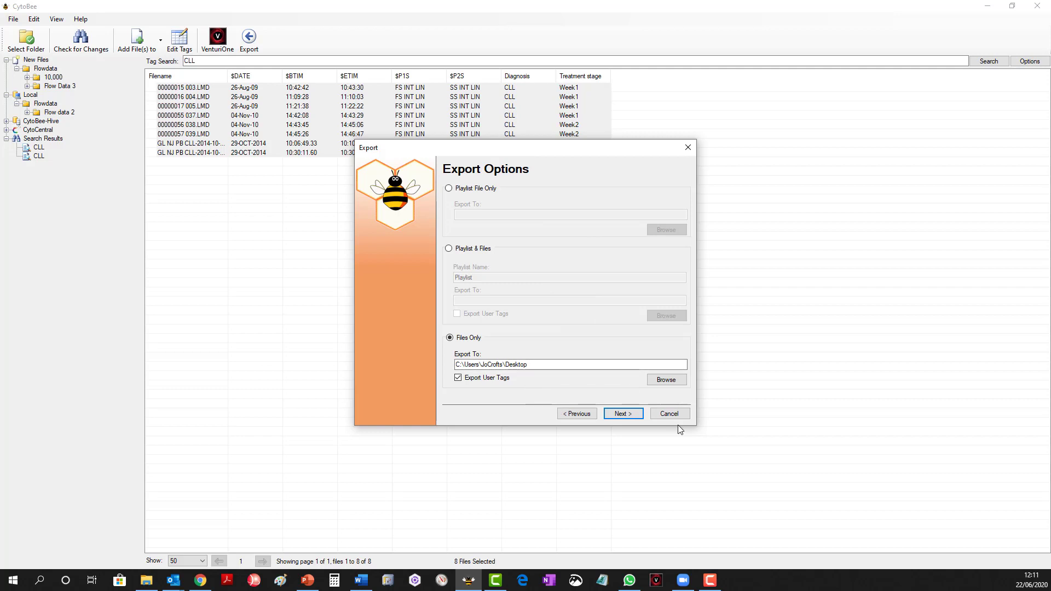
{"action": "left_click", "coordinate": [629, 419]}
{"action": "left_click", "coordinate": [628, 418]}
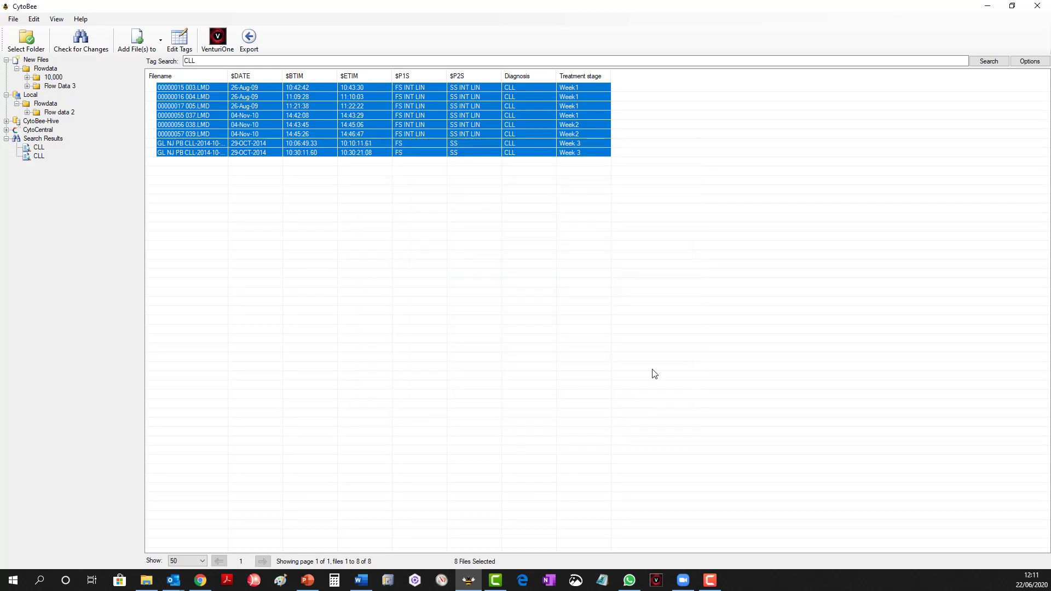
{"action": "left_click", "coordinate": [674, 235]}
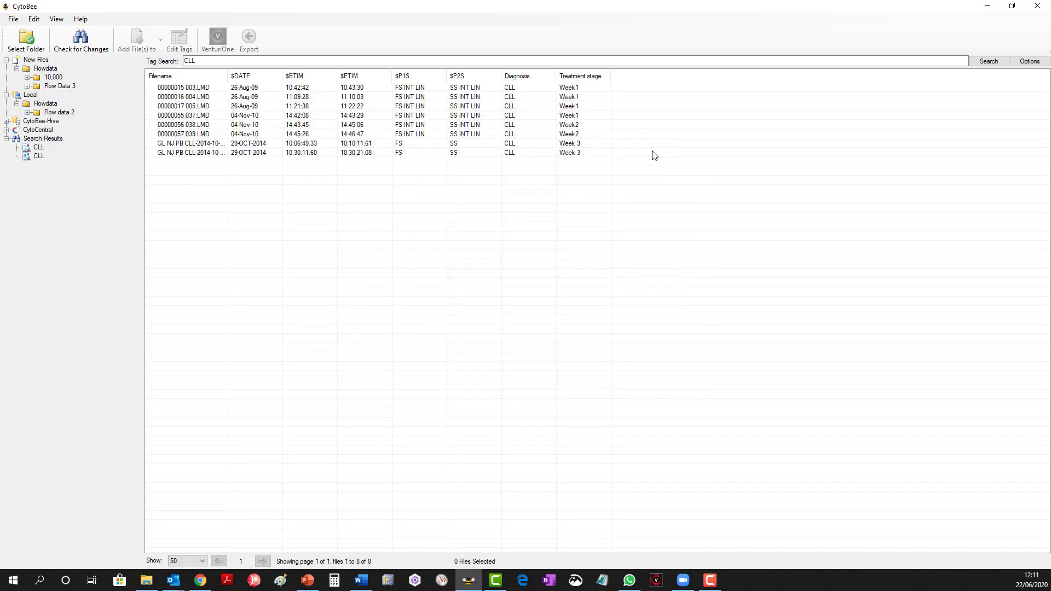
Search for files that carry both tags using the query CLL + Week1.
{"action": "left_click", "coordinate": [426, 61]}
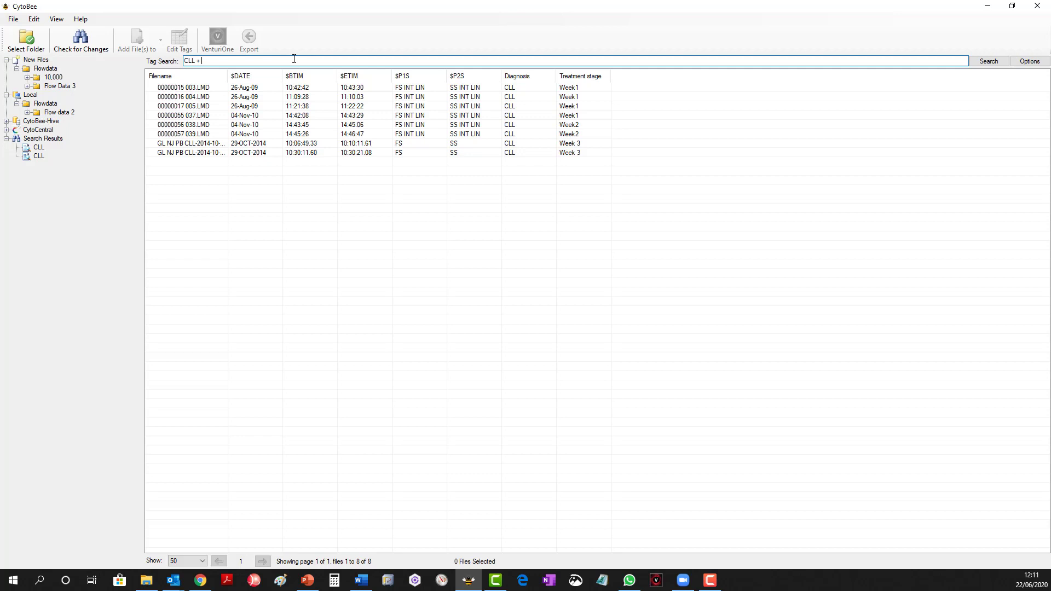
{"action": "type", "text": "Week1"}
{"action": "key", "text": "Return"}
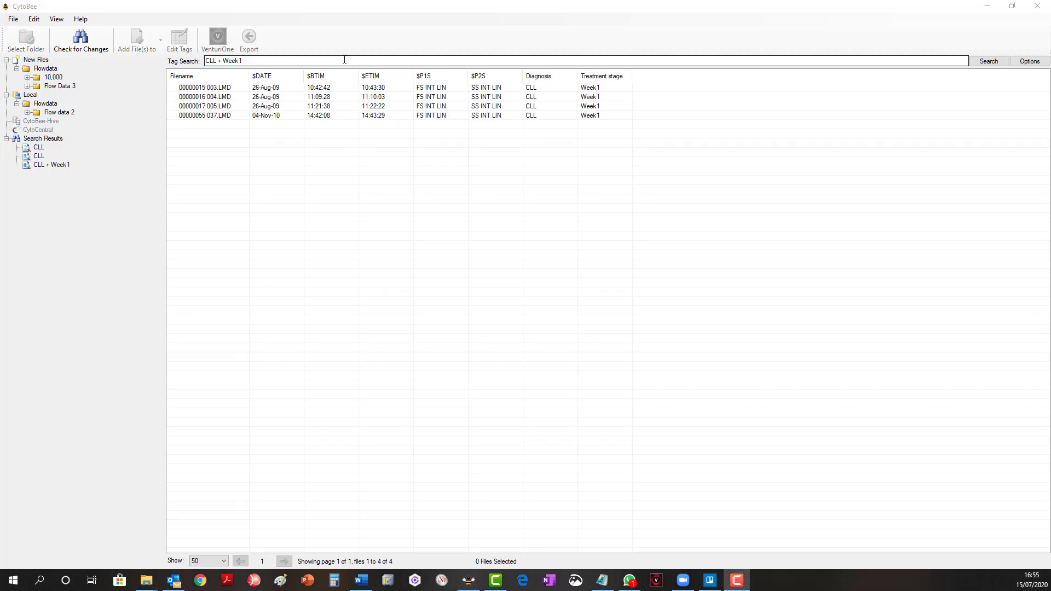
Search for CLL files excluding those from the second week using the query CLL - Week2.
{"action": "left_click_drag", "start_coordinate": [247, 60], "coordinate": [218, 61]}
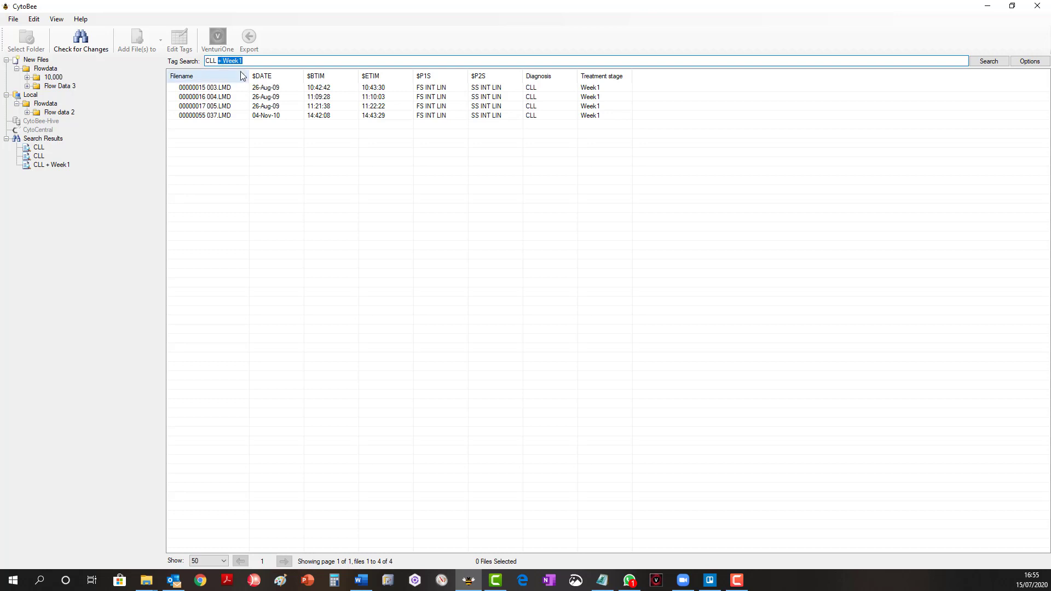
{"action": "type", "text": "- W"}
{"action": "key", "text": "Return"}
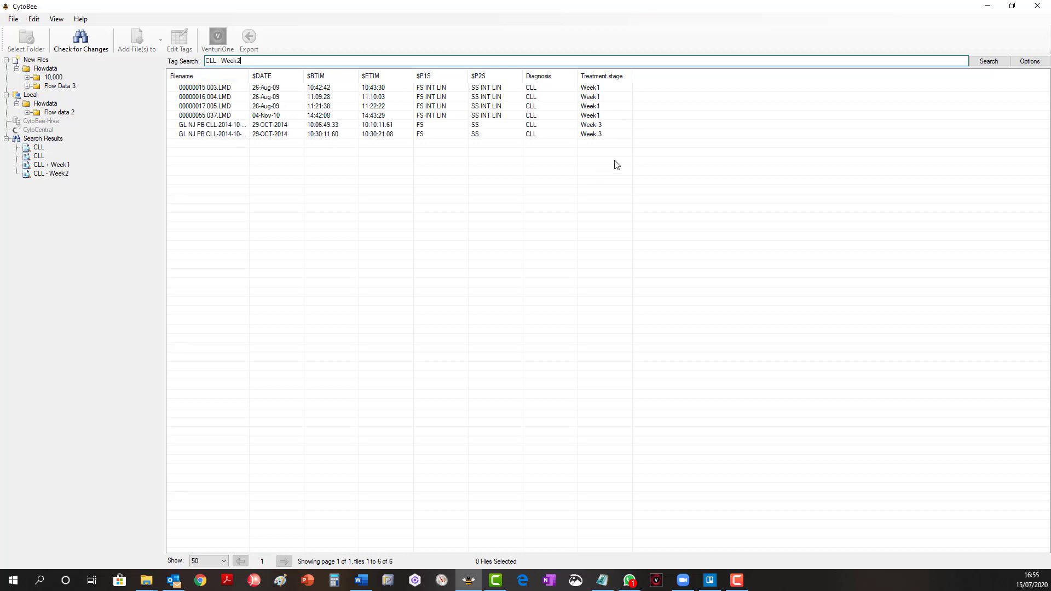
{"action": "left_click", "coordinate": [580, 97]}
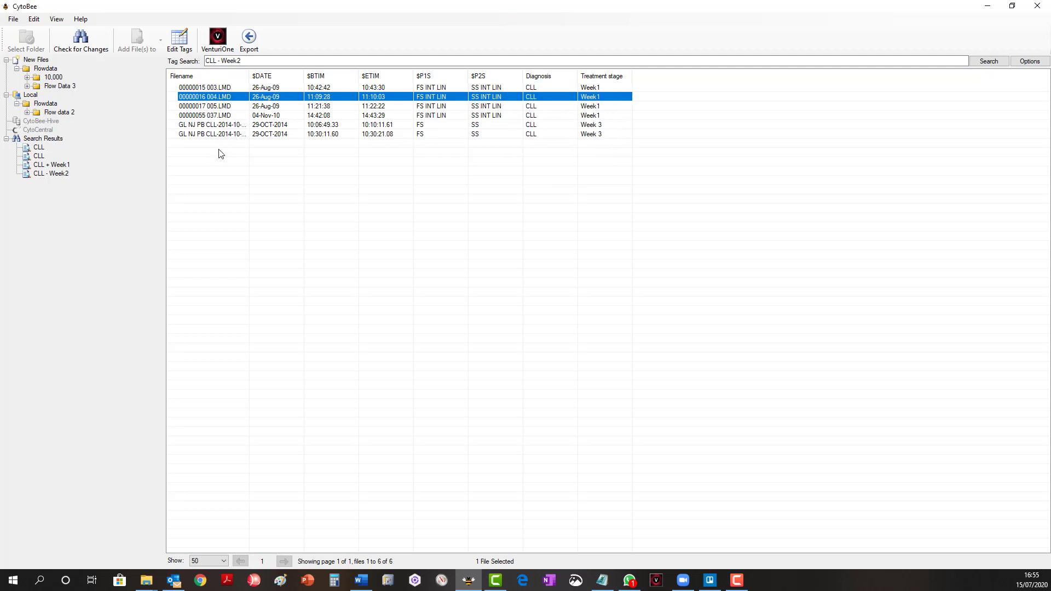
{"action": "left_click", "coordinate": [116, 182]}
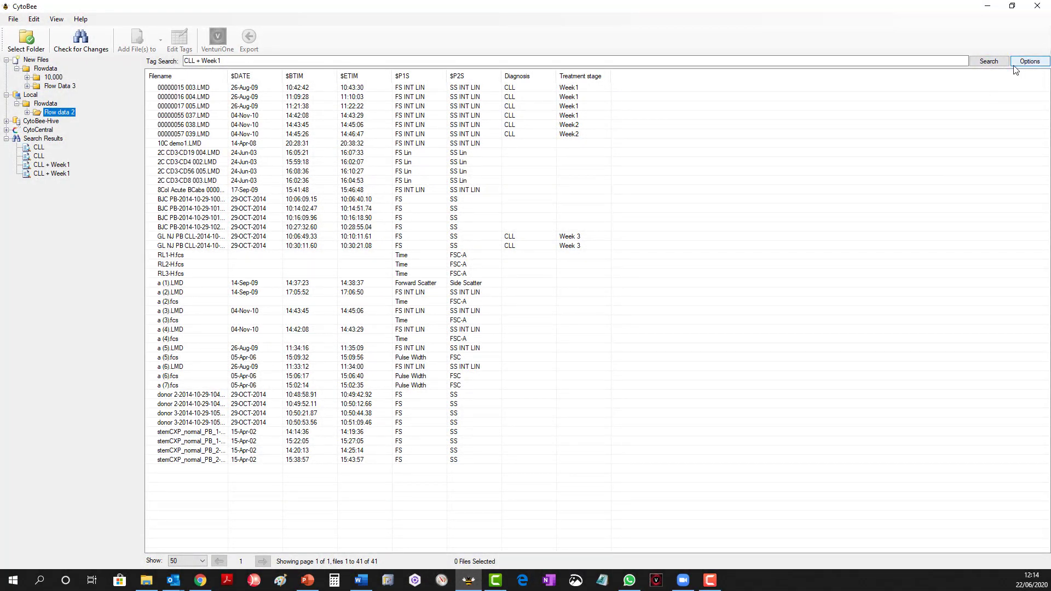
Examine the search scope options and the subfolders of Flow data 2 in the local library.
{"action": "left_click", "coordinate": [1030, 65]}
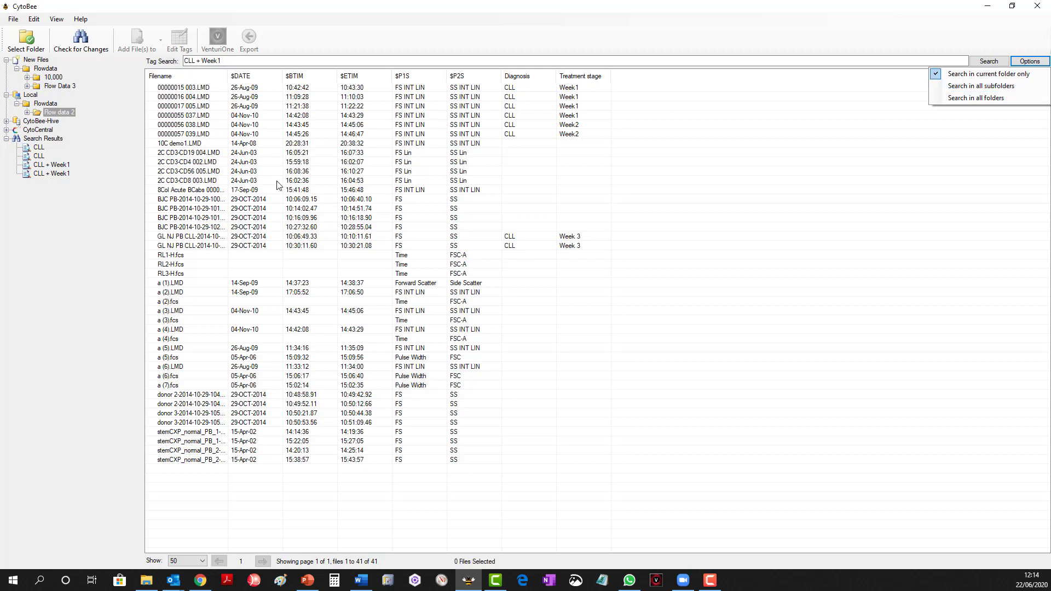
{"action": "left_click", "coordinate": [27, 112]}
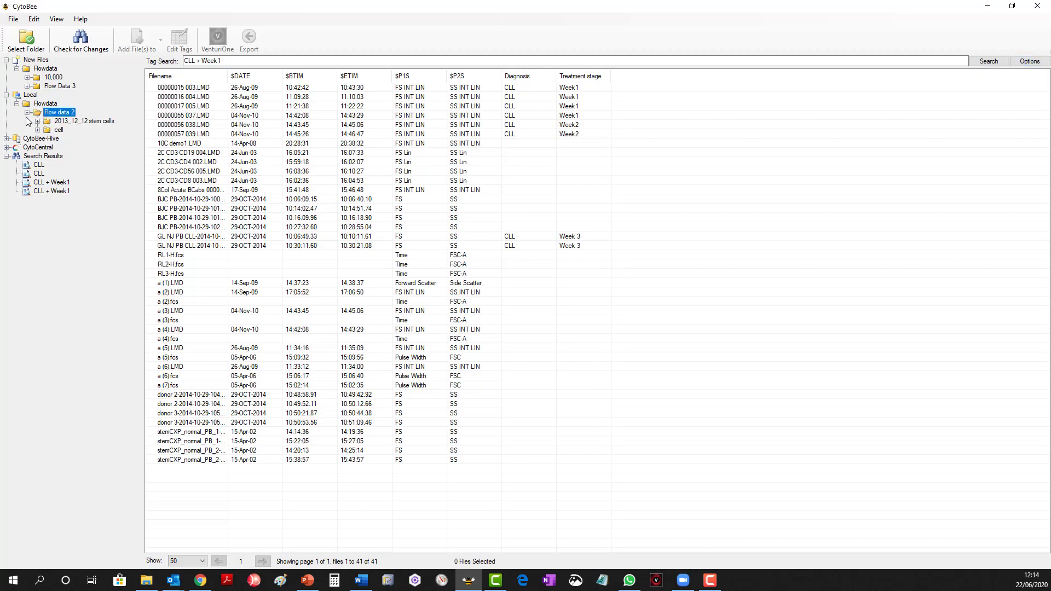
{"action": "left_click", "coordinate": [27, 112]}
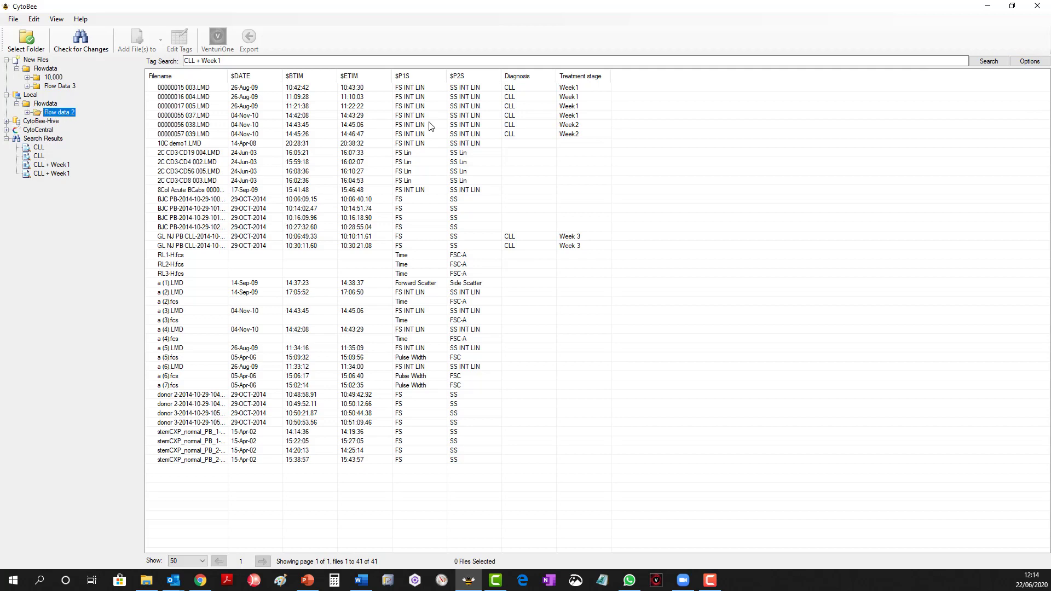
{"action": "left_click", "coordinate": [1027, 61]}
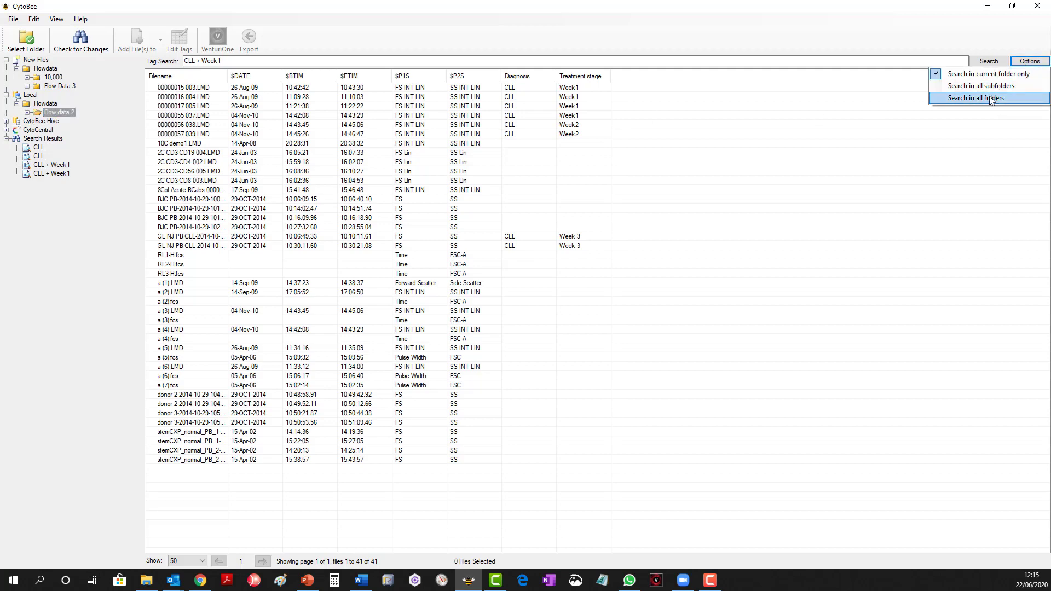
{"action": "left_click", "coordinate": [17, 103]}
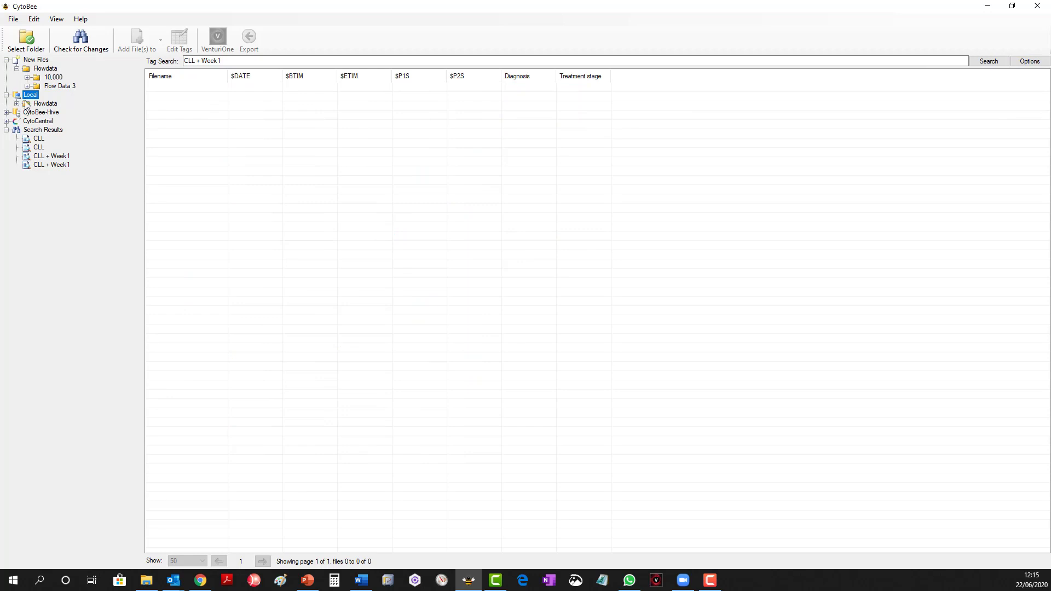
{"action": "left_click", "coordinate": [17, 103]}
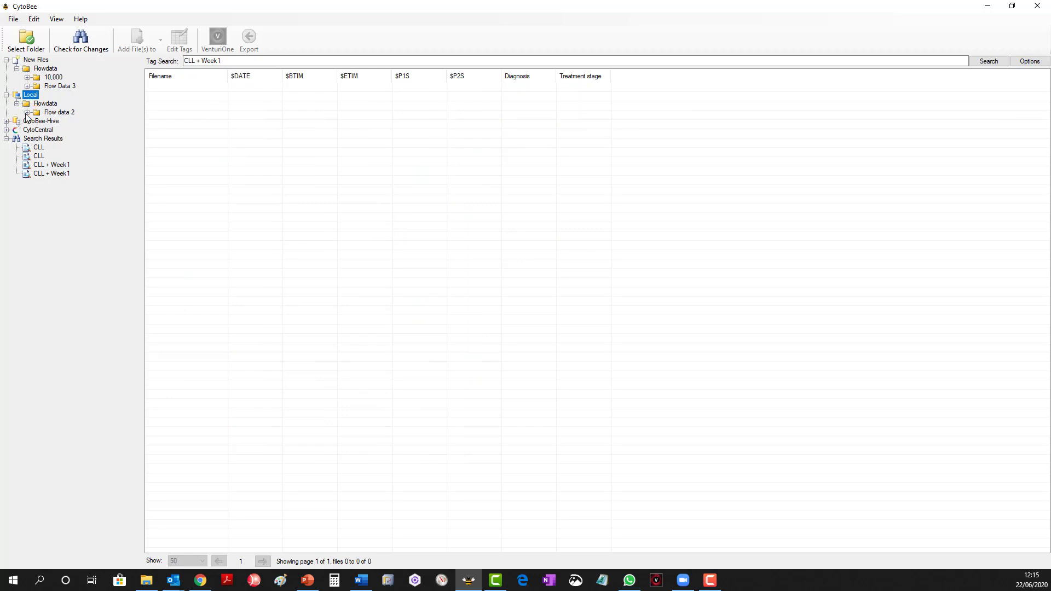
{"action": "left_click", "coordinate": [27, 112]}
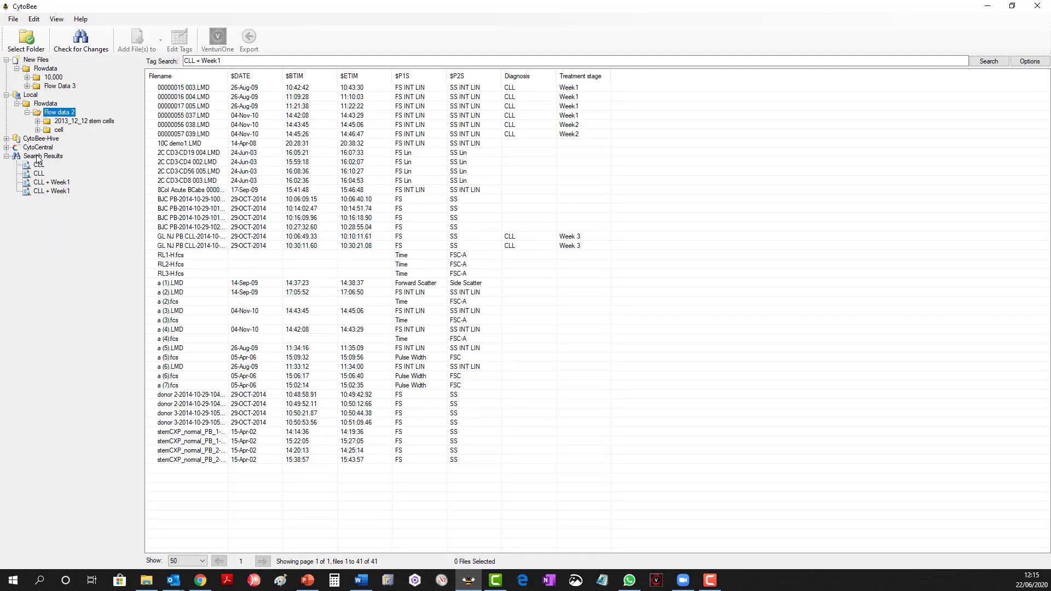
Review the stored search results for the CLL + Week1 and CLL queries.
{"action": "left_click", "coordinate": [38, 193]}
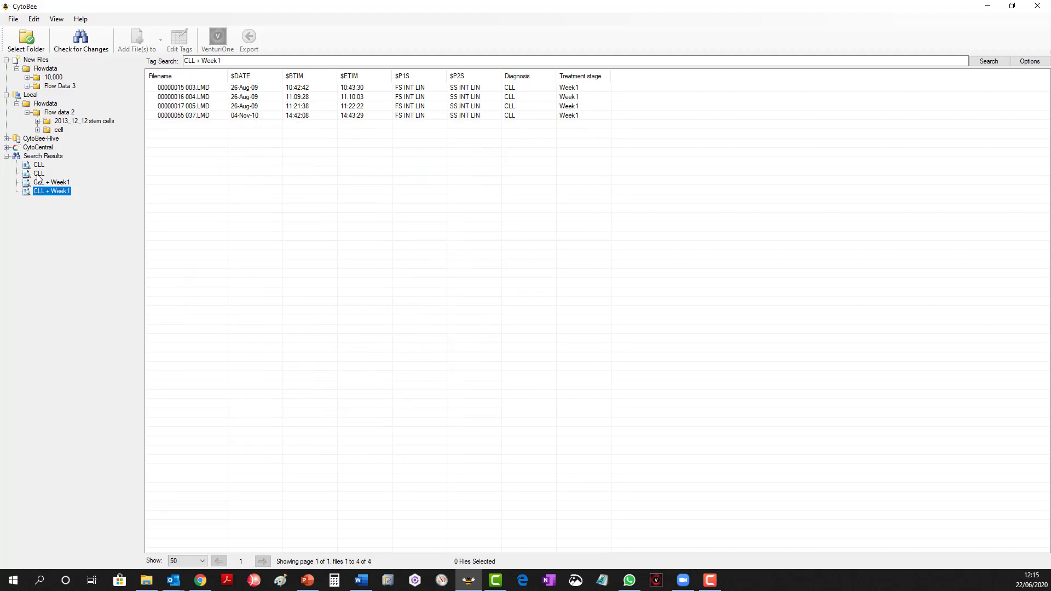
{"action": "left_click", "coordinate": [39, 174]}
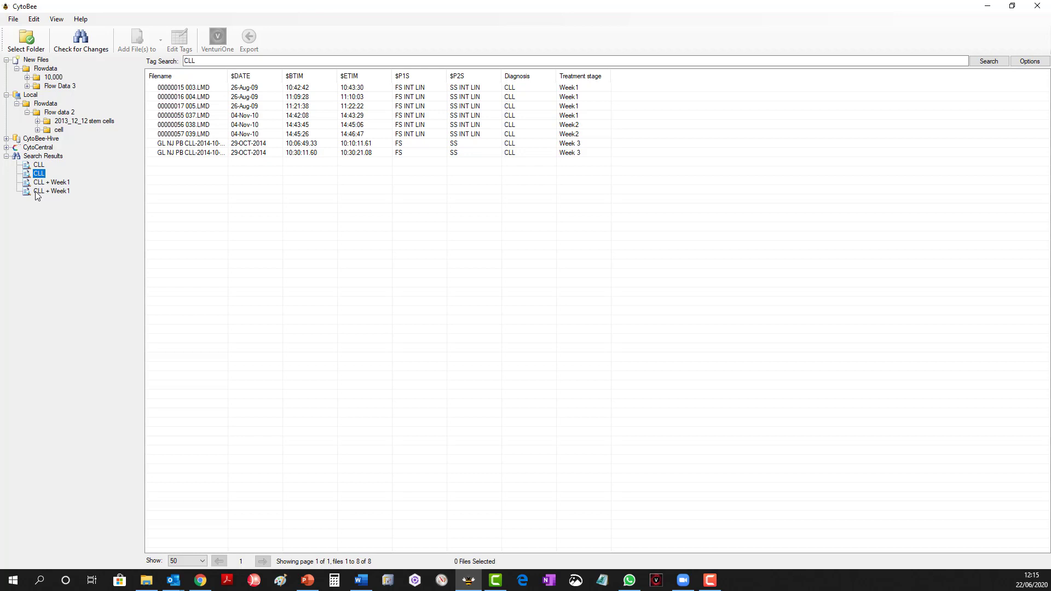
{"action": "left_click", "coordinate": [36, 192]}
{"action": "key", "text": "F10"}
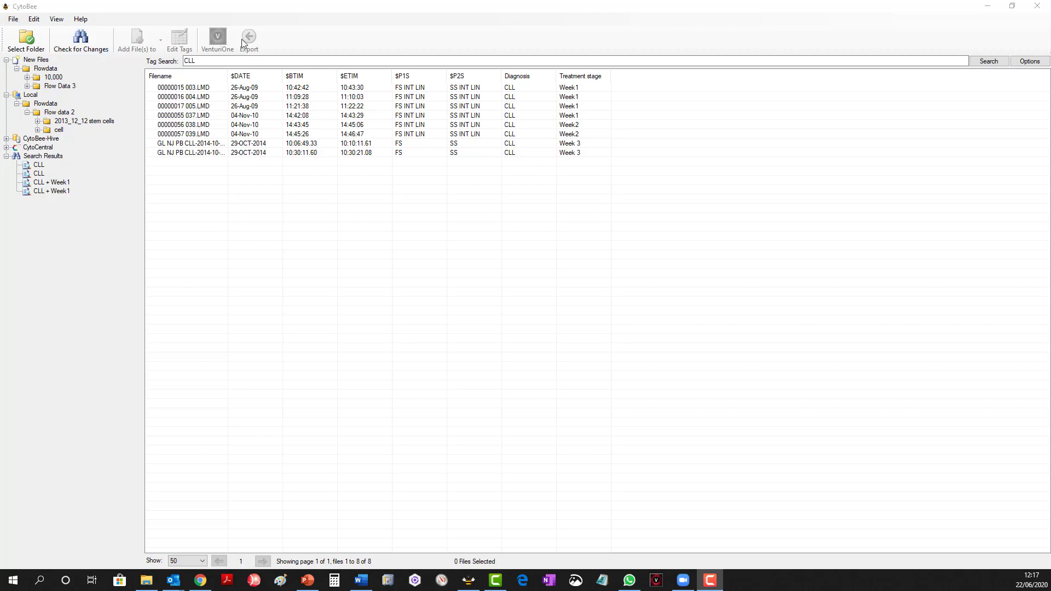
Examine the account settings, including the personal details and the CytoBee-Hive and CytoCentral connection fields, and leave them without saving.
{"action": "left_click", "coordinate": [11, 22]}
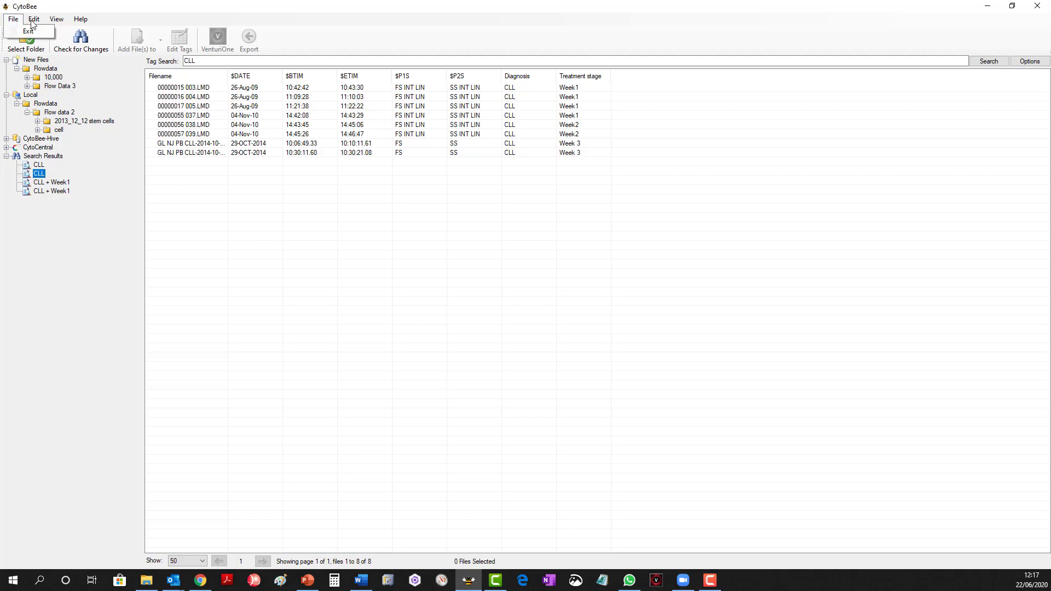
{"action": "left_click", "coordinate": [34, 22]}
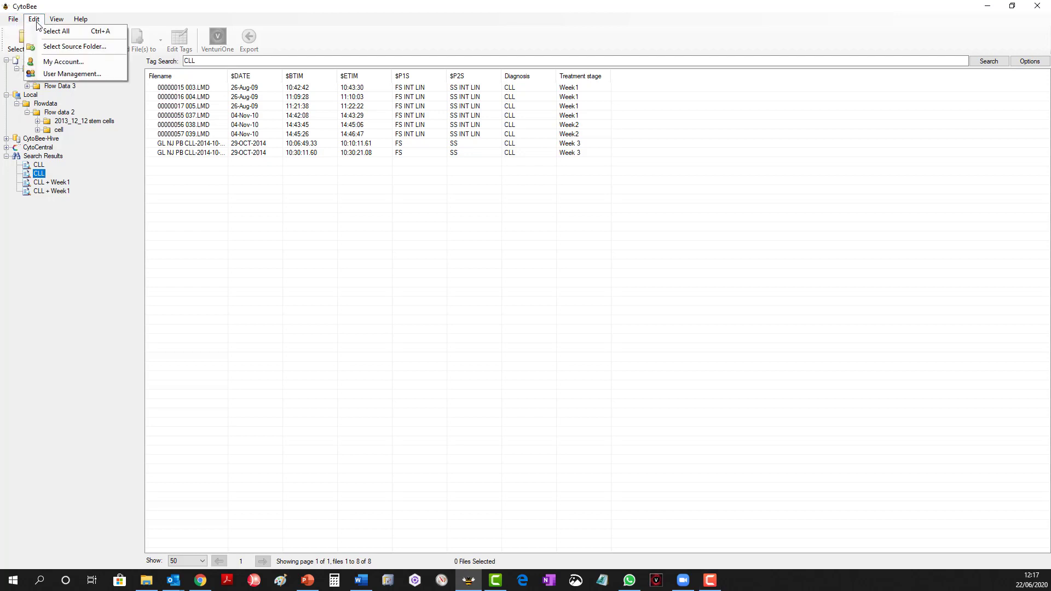
{"action": "left_click", "coordinate": [79, 63]}
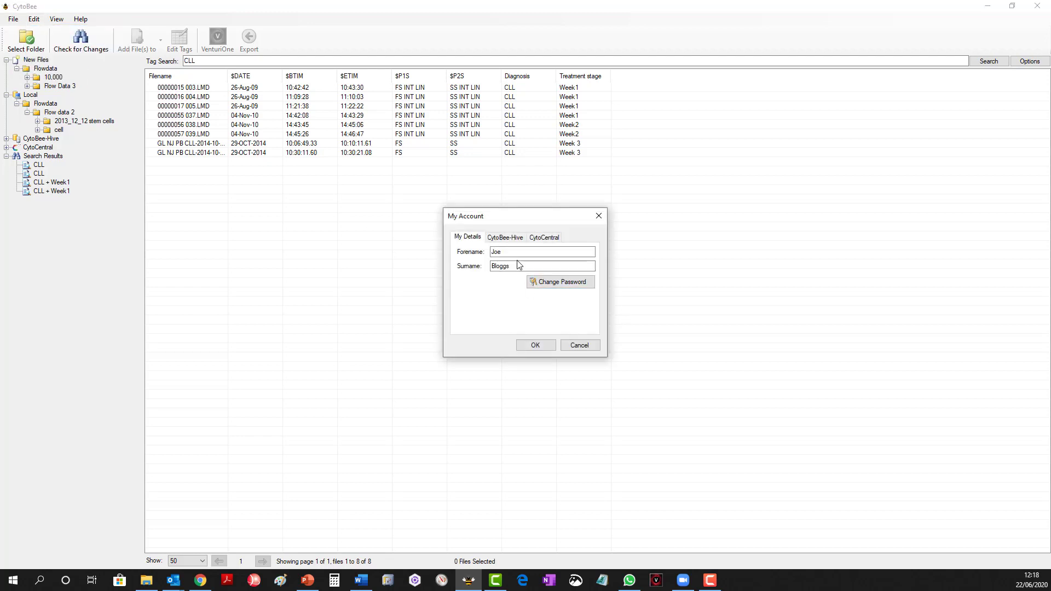
{"action": "left_click", "coordinate": [518, 241]}
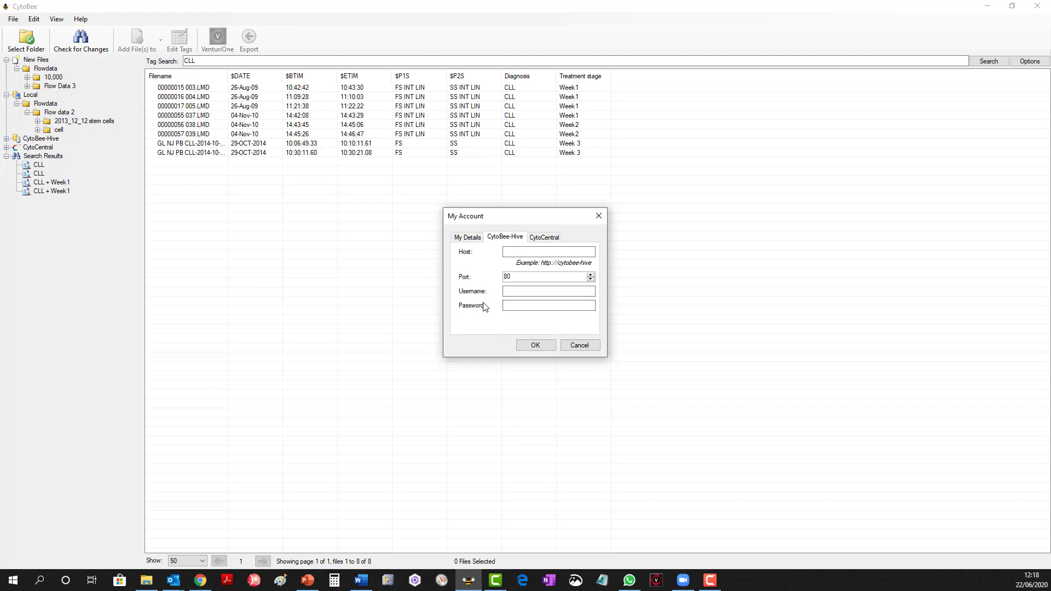
{"action": "left_click", "coordinate": [544, 240]}
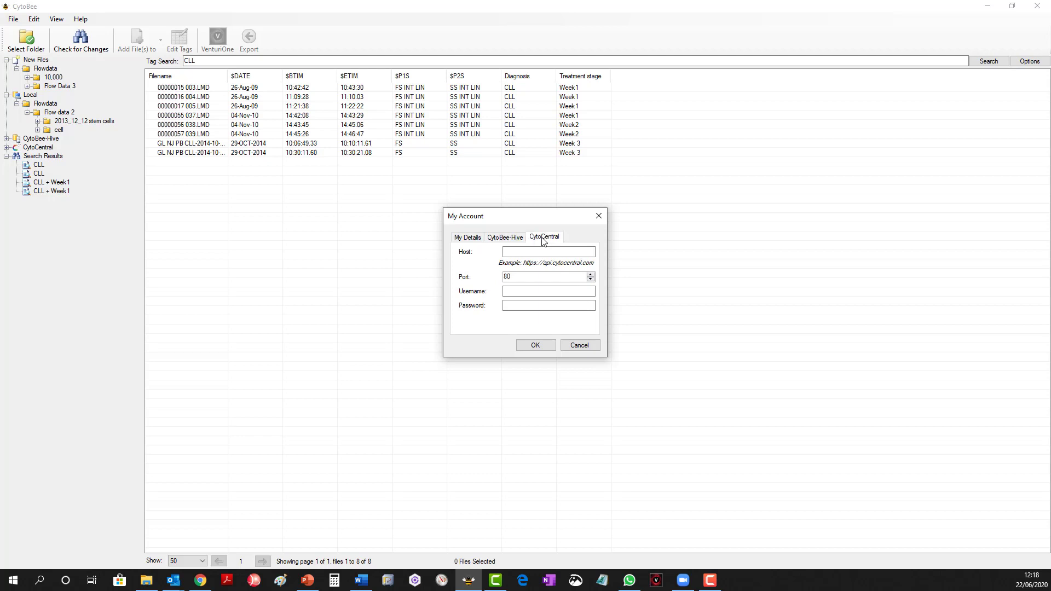
{"action": "left_click", "coordinate": [469, 239]}
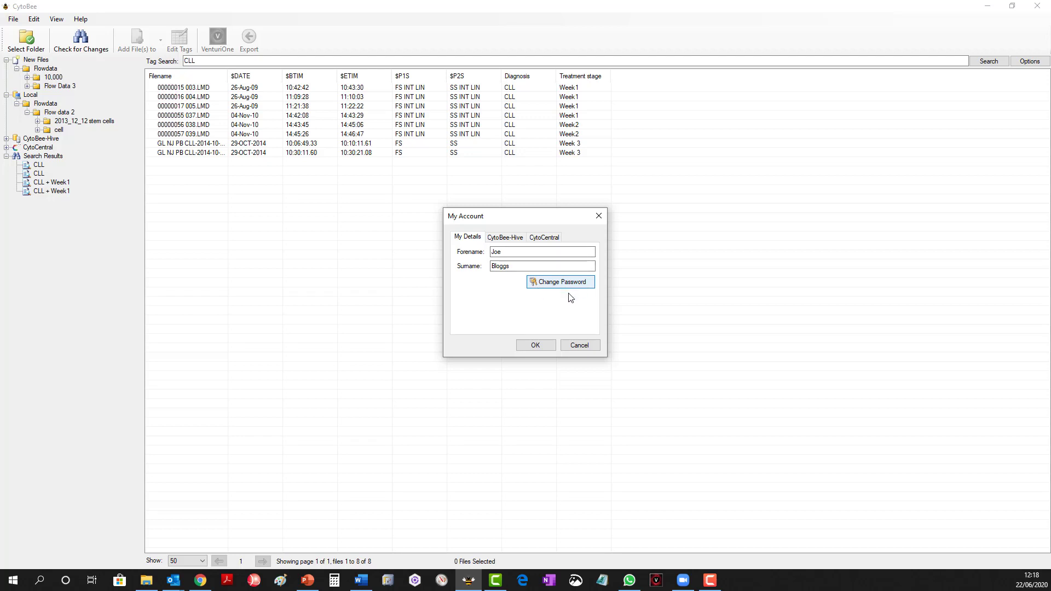
{"action": "left_click", "coordinate": [579, 345]}
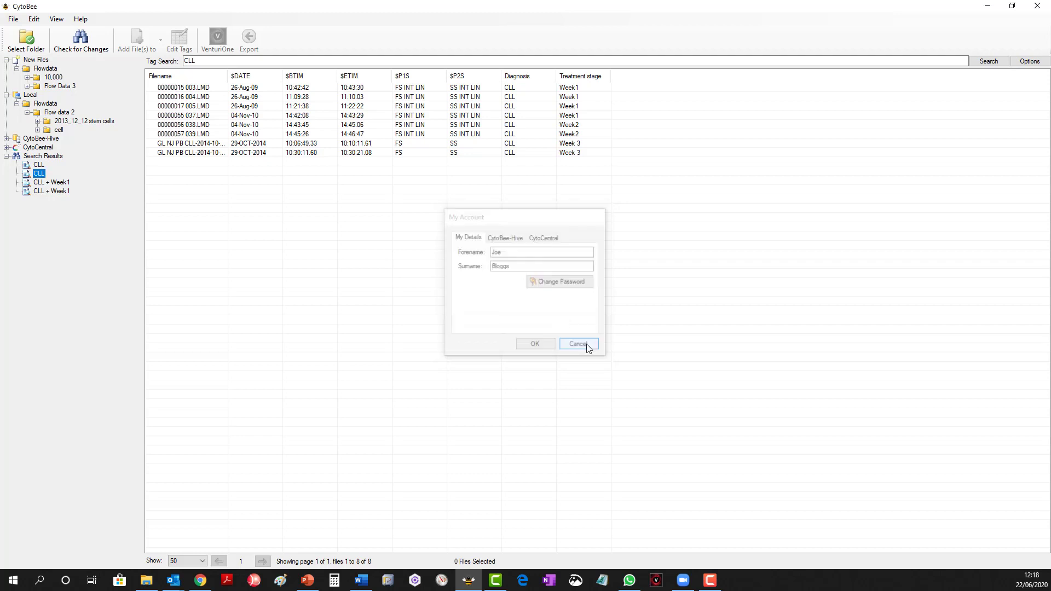
Examine the user management list and the fields of the new user form without adding a user.
{"action": "left_click", "coordinate": [34, 18]}
{"action": "left_click", "coordinate": [49, 72]}
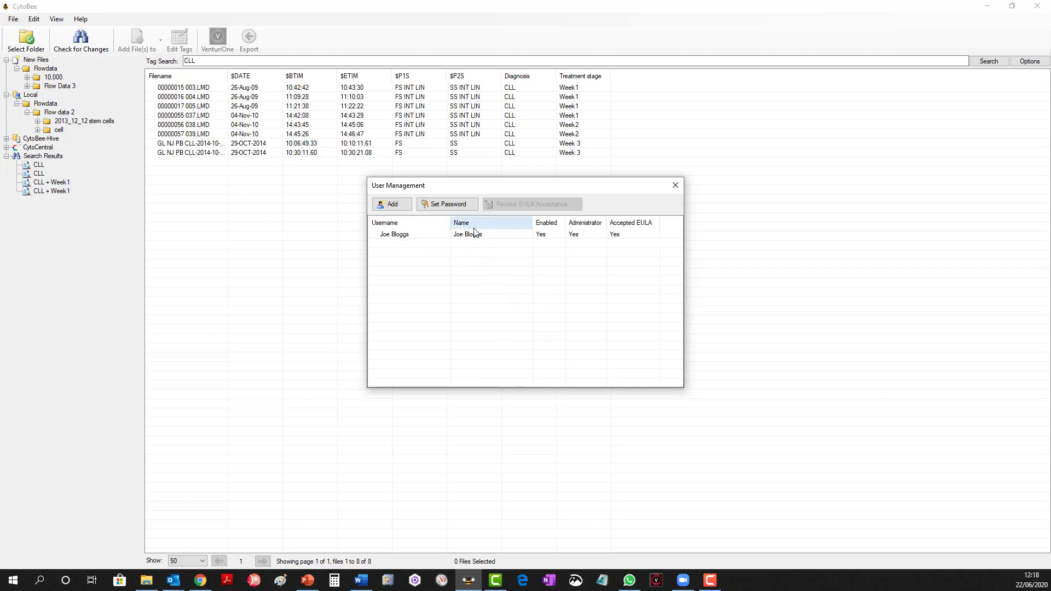
{"action": "left_click", "coordinate": [392, 204]}
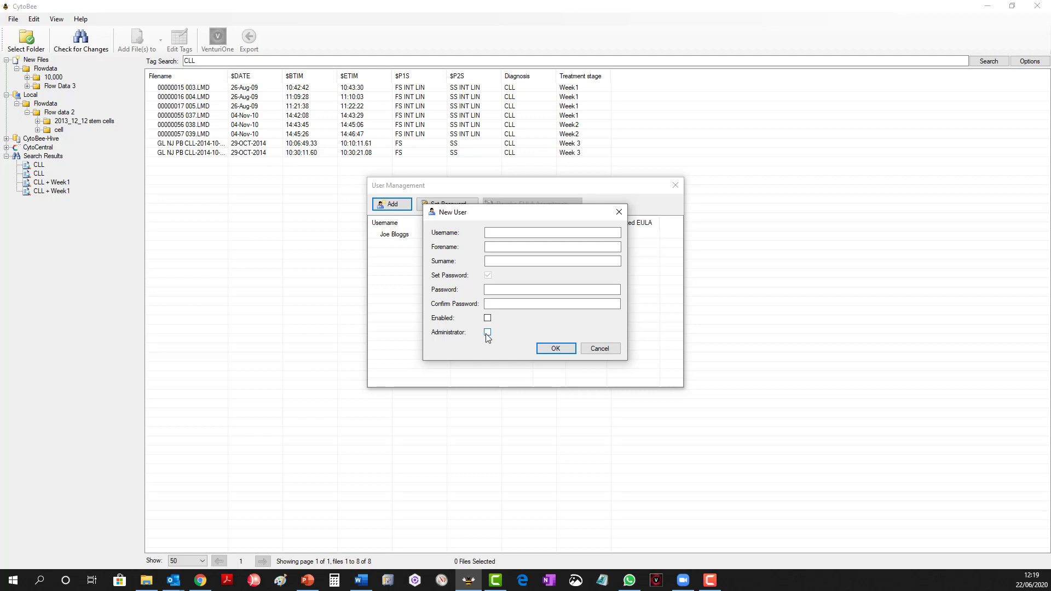
{"action": "left_click", "coordinate": [600, 349]}
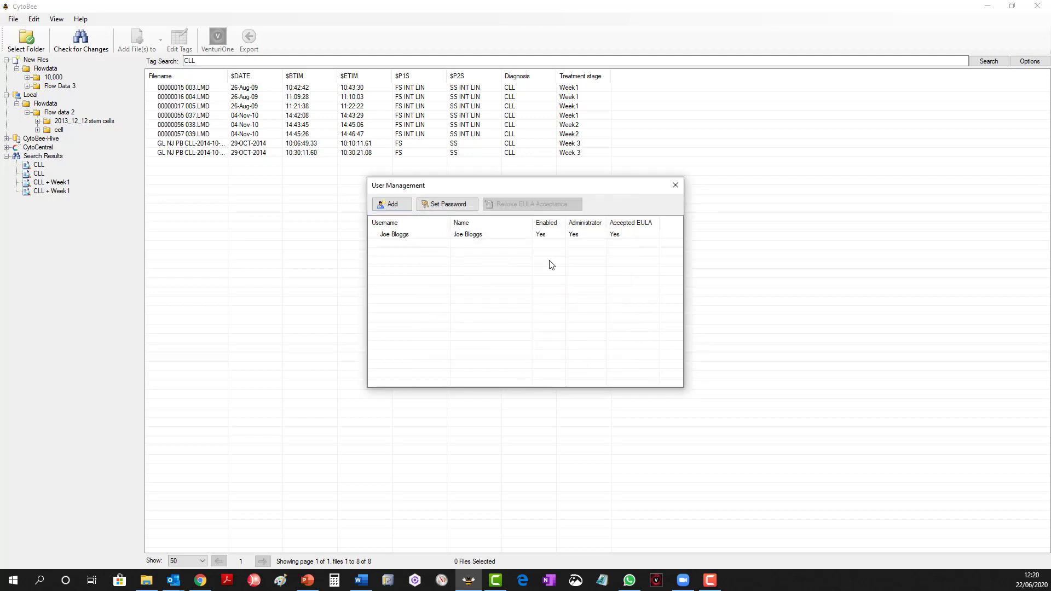
{"action": "left_click", "coordinate": [676, 186]}
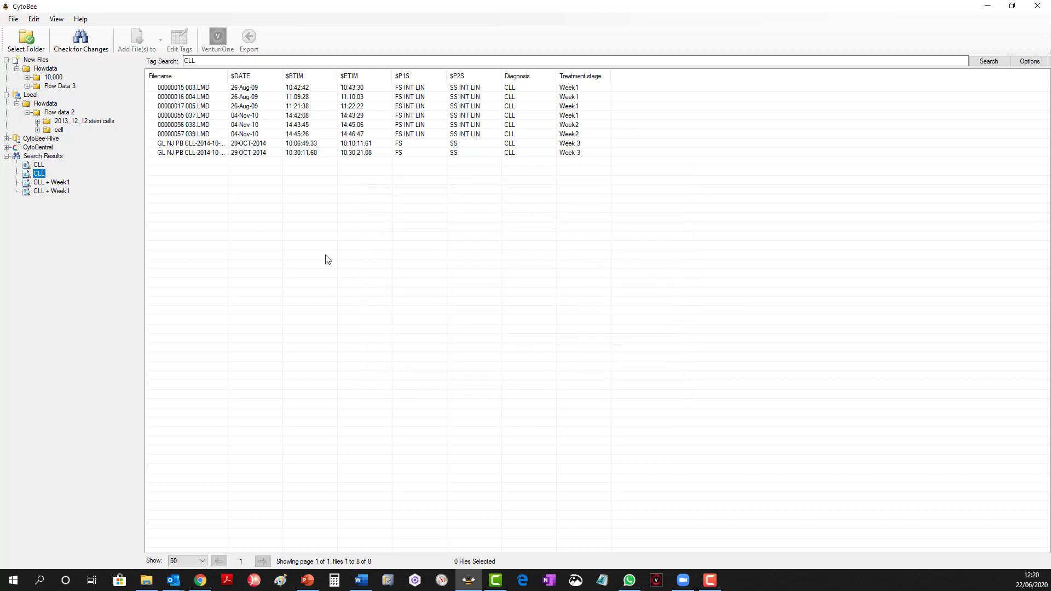
Check the navigation bar placement options, and hide and restore the New Files section of the folder tree.
{"action": "left_click", "coordinate": [55, 18]}
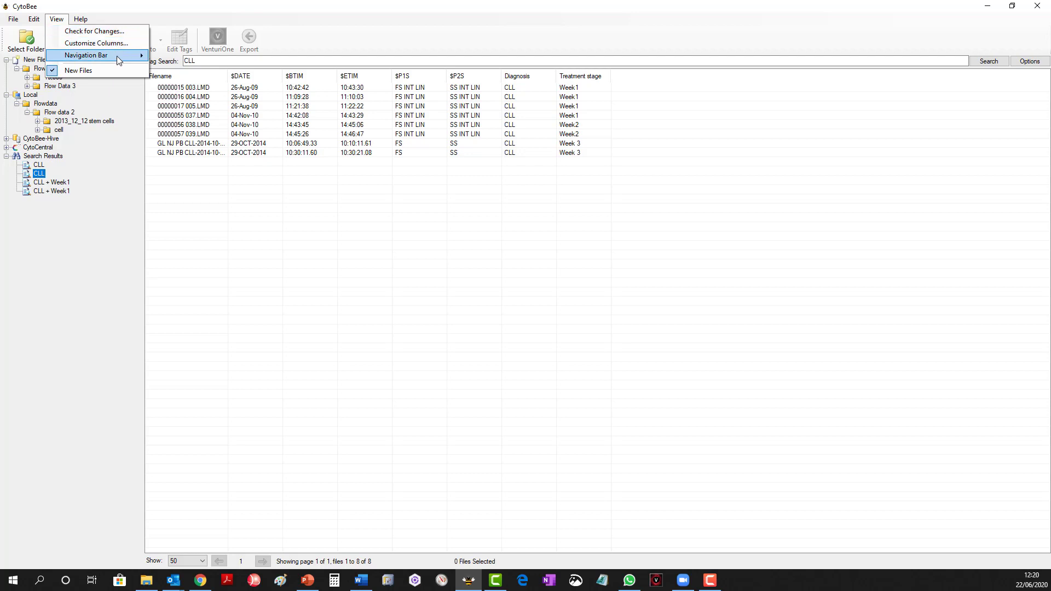
{"action": "mouse_move", "coordinate": [117, 56]}
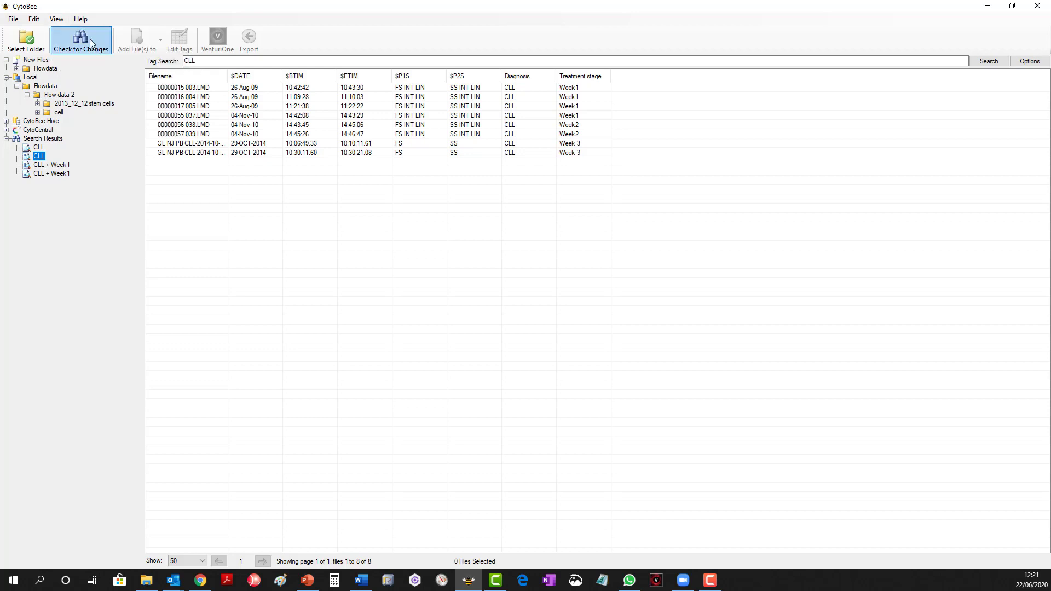
{"action": "left_click", "coordinate": [59, 20]}
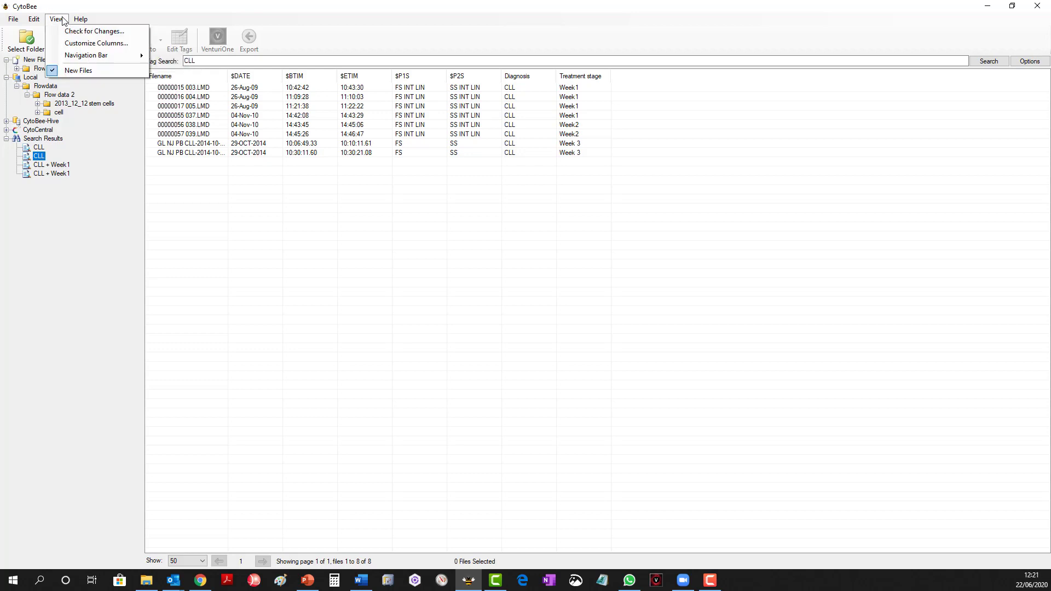
{"action": "left_click", "coordinate": [91, 73]}
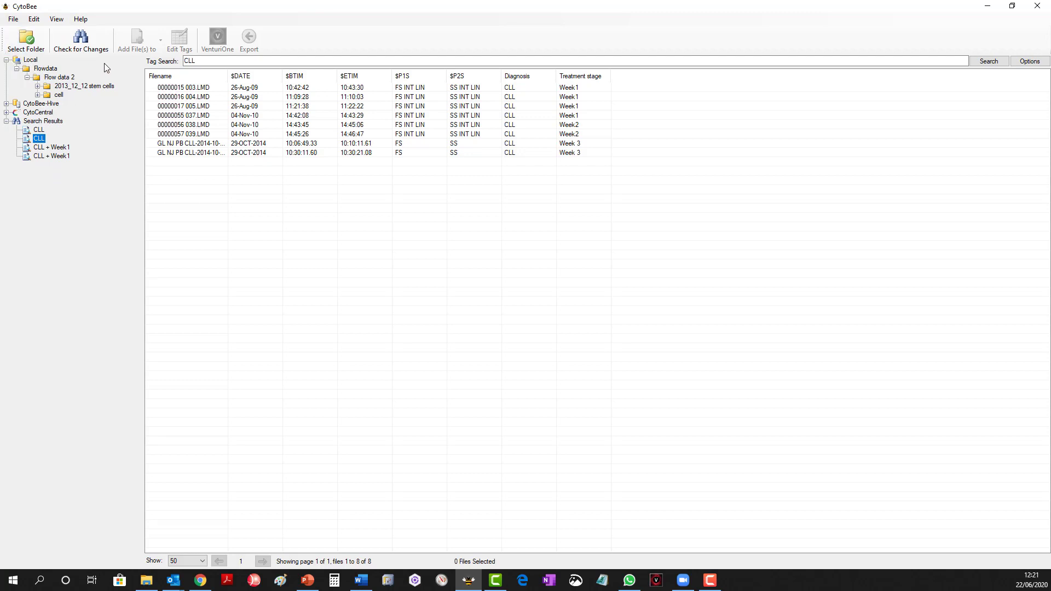
{"action": "left_click", "coordinate": [57, 20]}
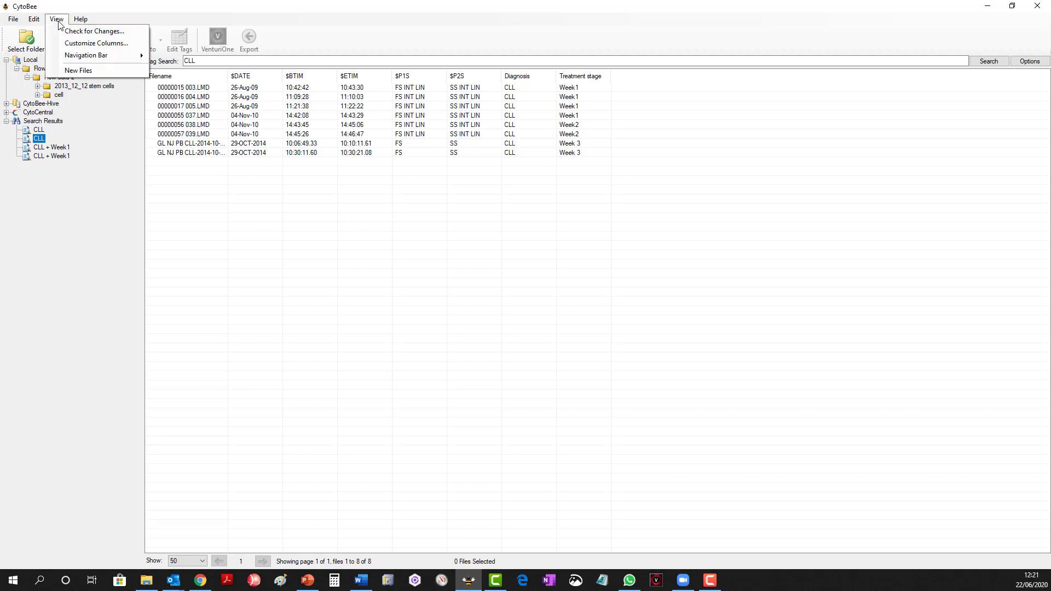
{"action": "left_click", "coordinate": [74, 75]}
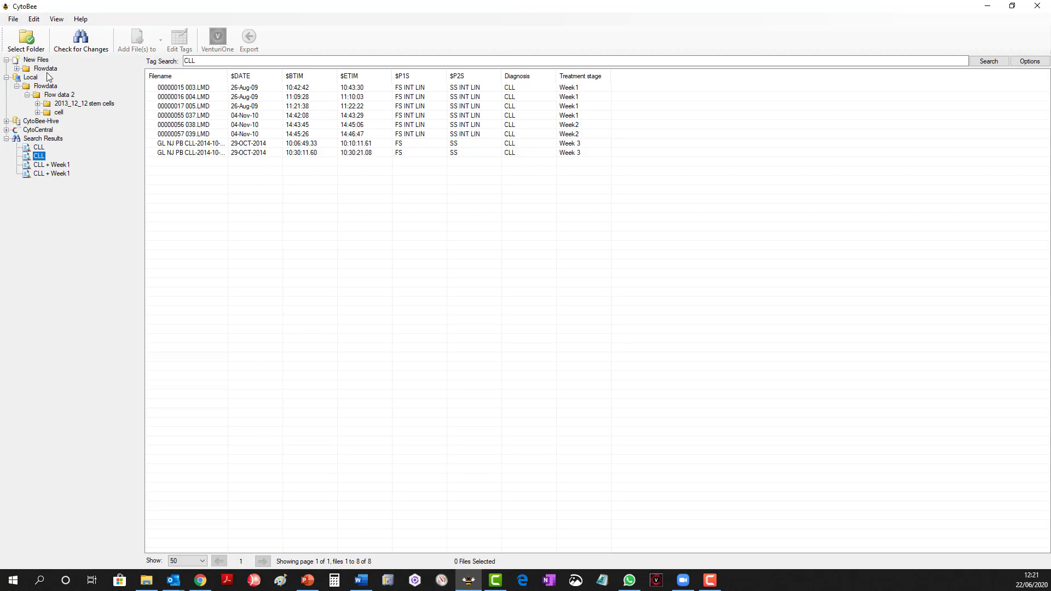
Check the CytoBee license information and its request and import options, and close it without changes.
{"action": "left_click", "coordinate": [88, 25]}
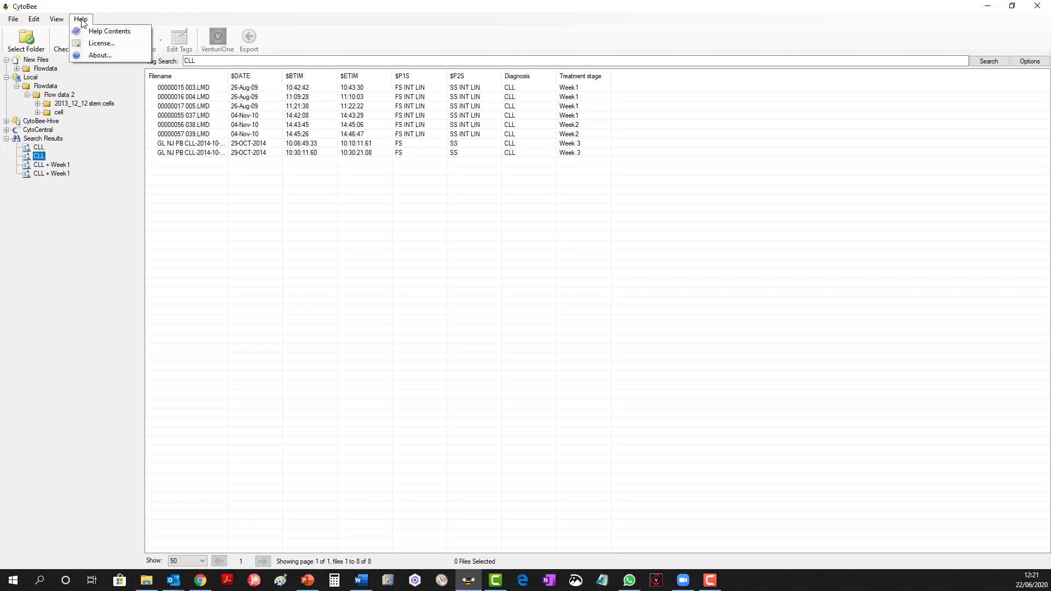
{"action": "left_click", "coordinate": [99, 43]}
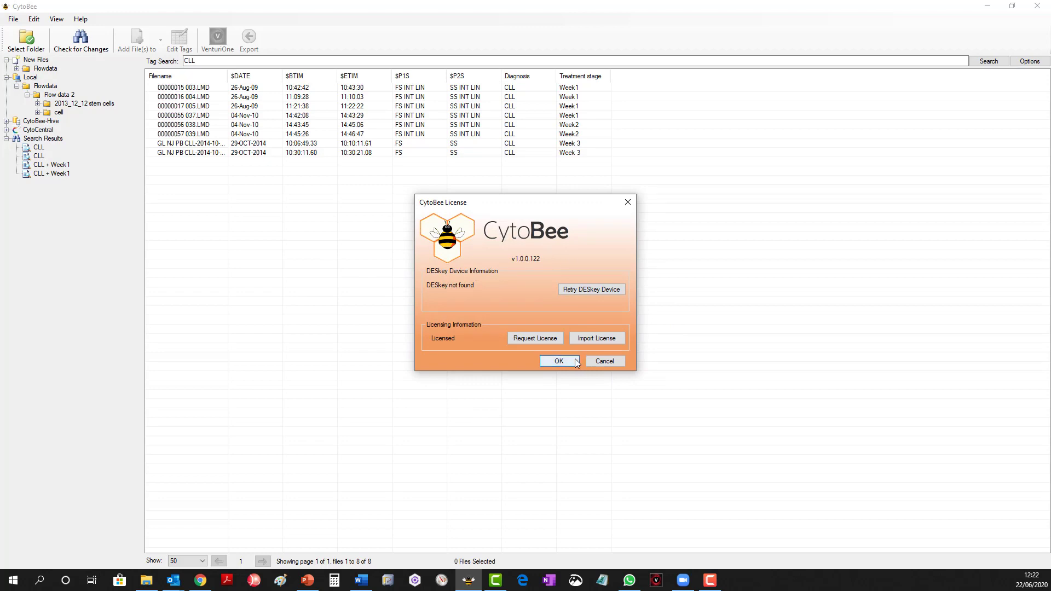
{"action": "left_click", "coordinate": [604, 360]}
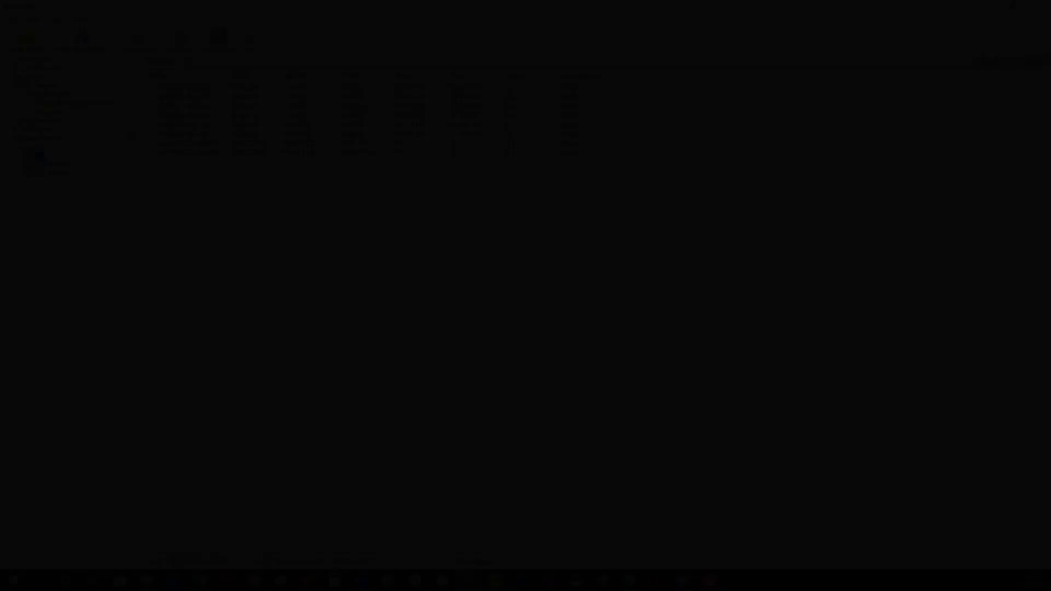